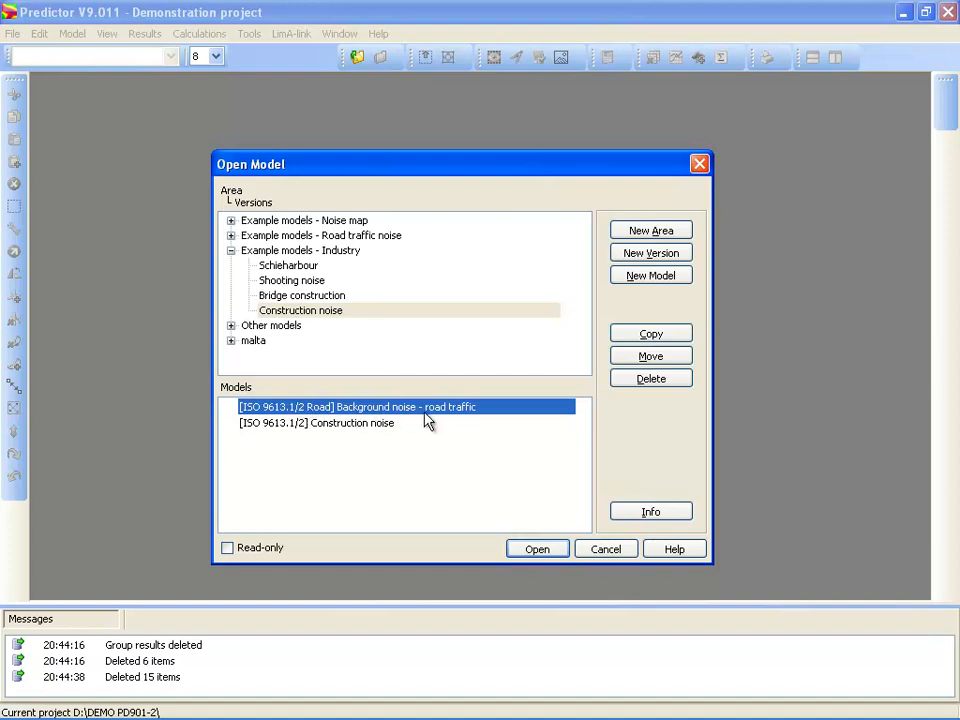
Open the Background noise - road traffic model from the Construction noise version.
{"action": "left_click", "coordinate": [290, 424]}
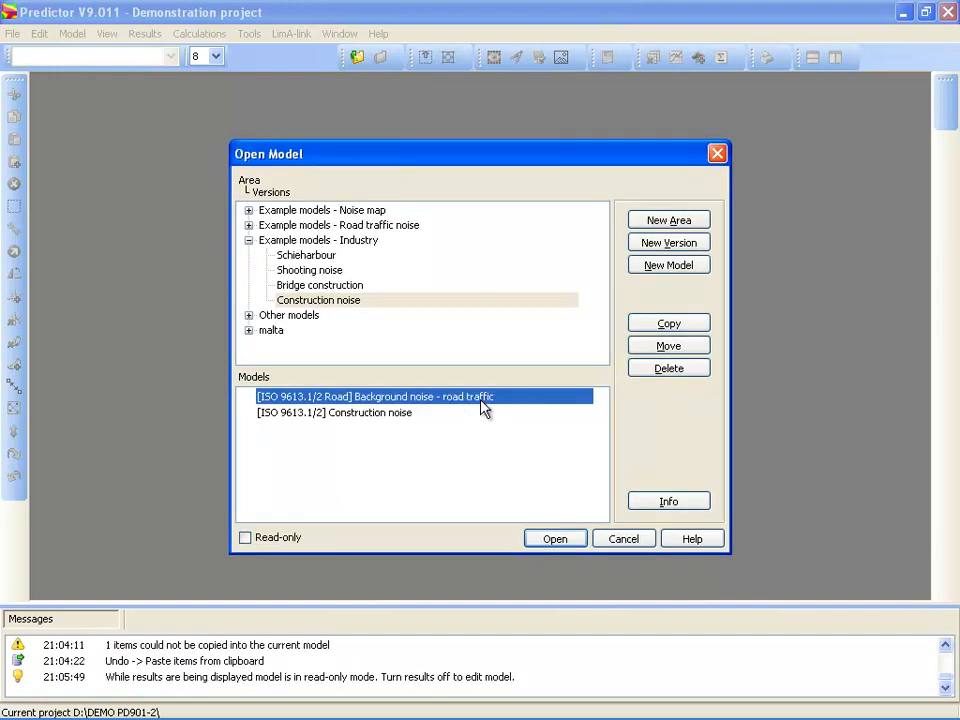
{"action": "left_click", "coordinate": [566, 544]}
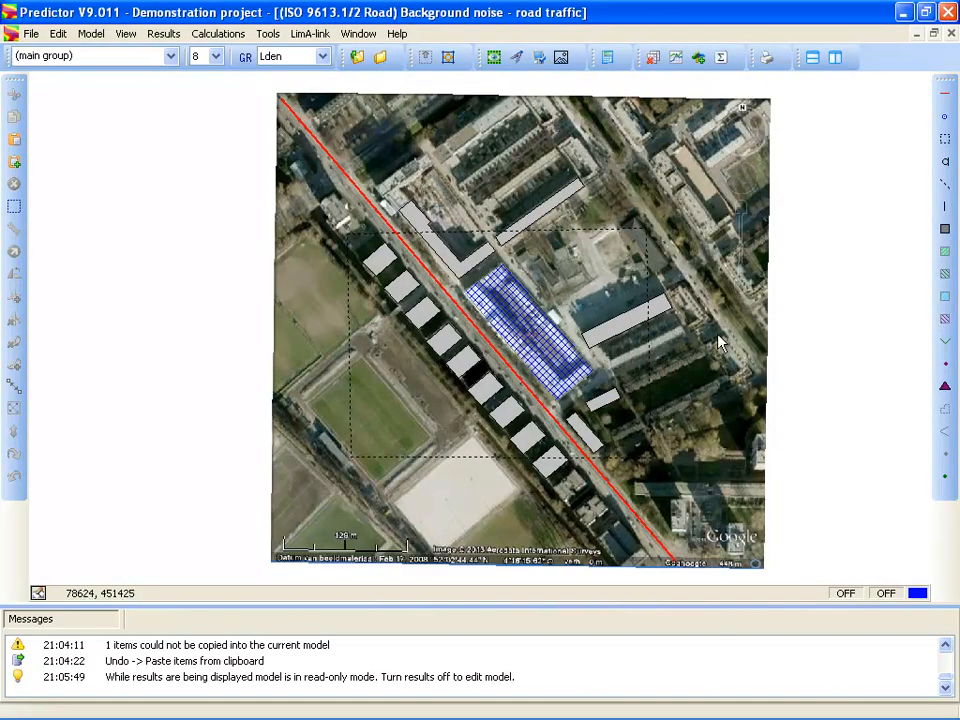
{"action": "scroll", "coordinate": [557, 349], "scroll_direction": "up", "scroll_amount": 3}
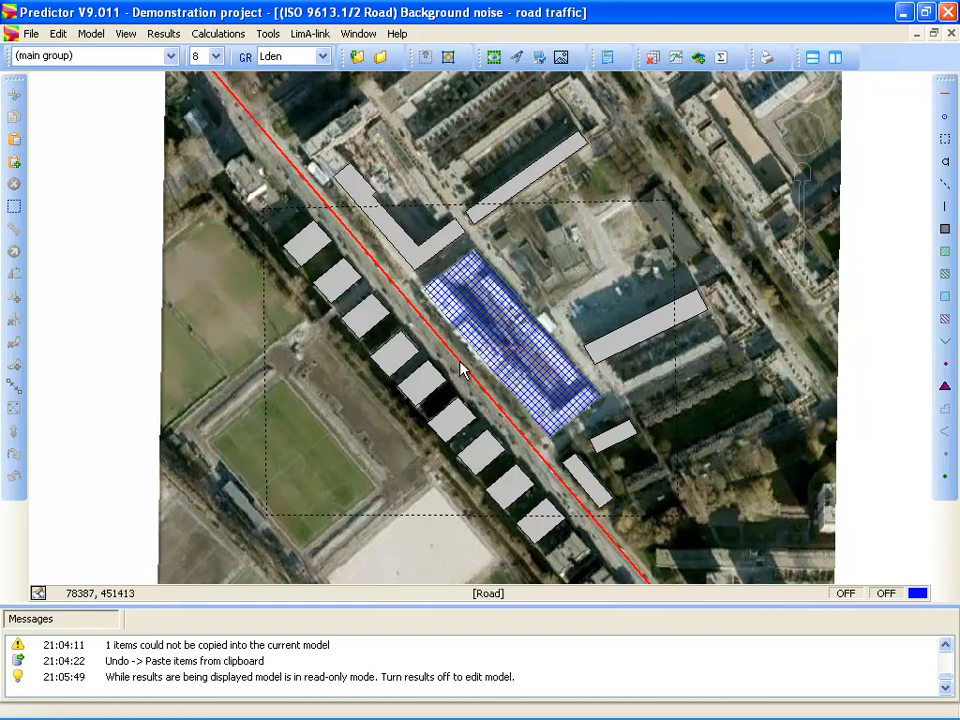
Display the foreground noise contours using the existing contour definition and show the Day period results.
{"action": "left_click", "coordinate": [170, 35]}
{"action": "left_click", "coordinate": [202, 135]}
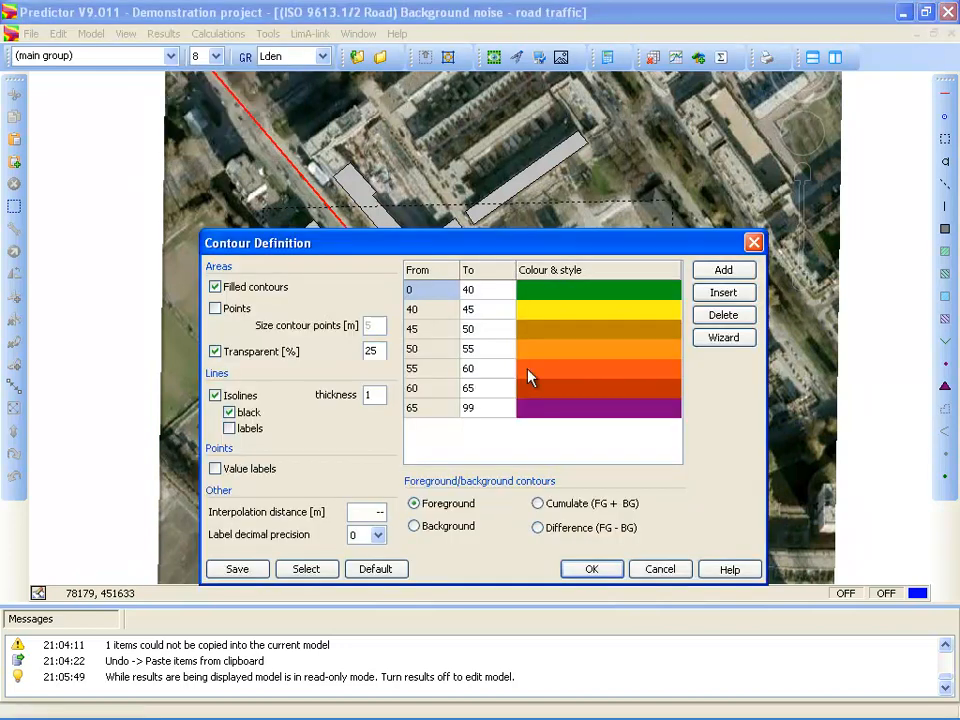
{"action": "left_click", "coordinate": [606, 573]}
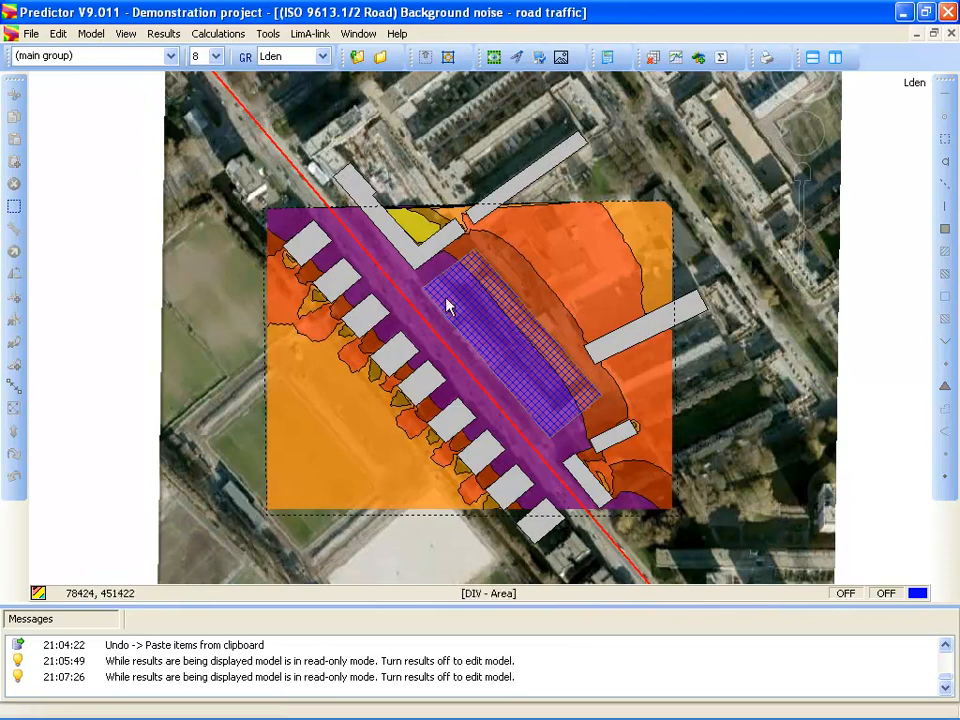
{"action": "left_click", "coordinate": [323, 56]}
{"action": "left_click", "coordinate": [315, 74]}
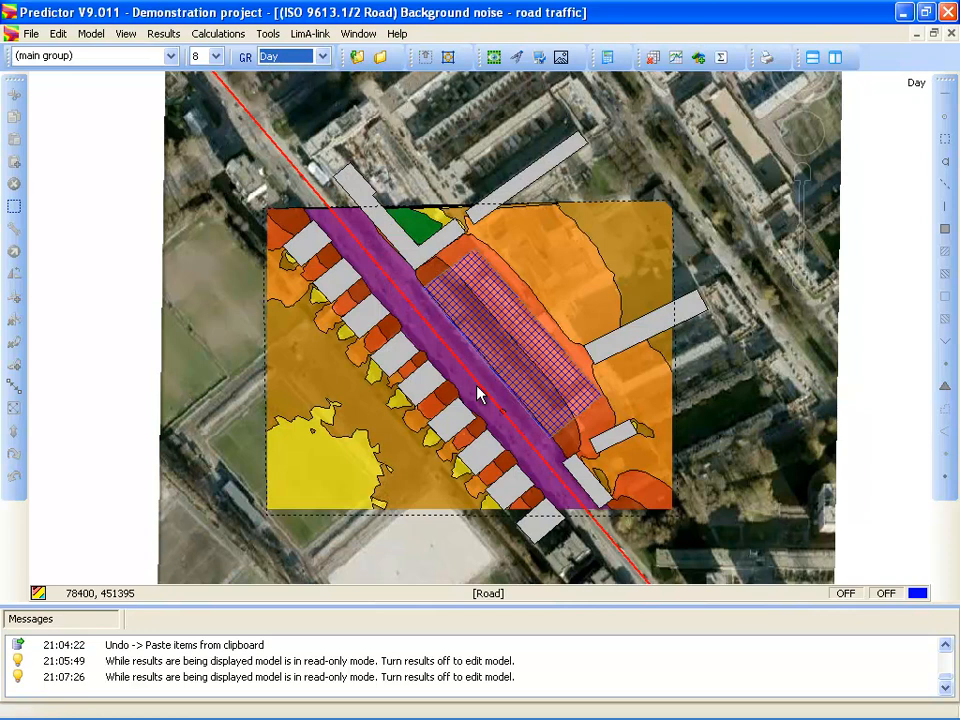
Examine the daytime noise contours and buildings along the road from several angles in the 3D view.
{"action": "left_click", "coordinate": [125, 33]}
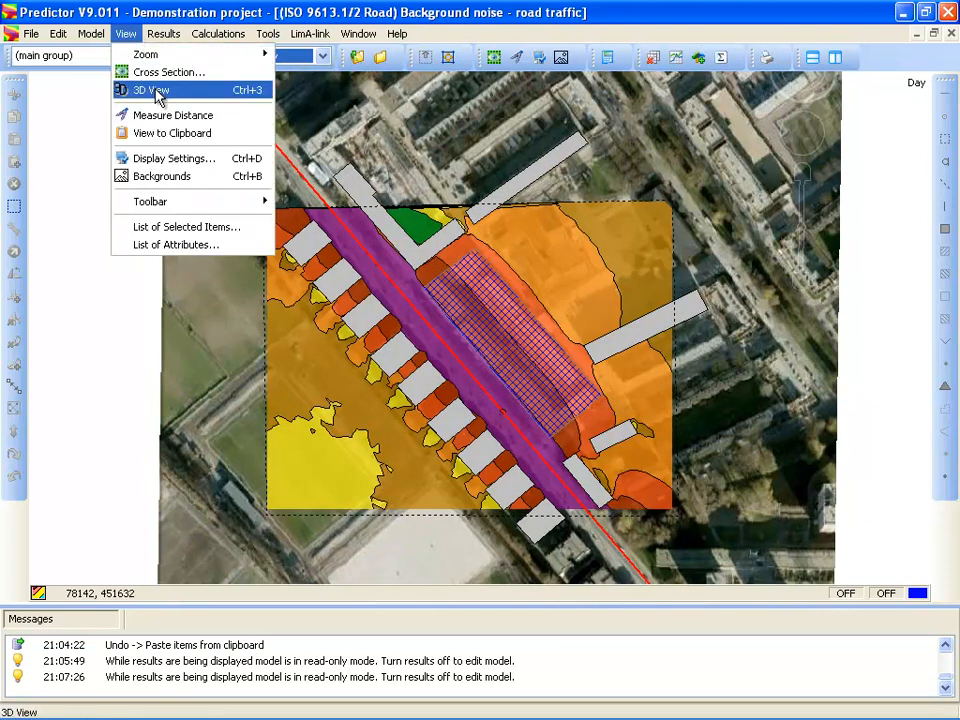
{"action": "left_click", "coordinate": [157, 93]}
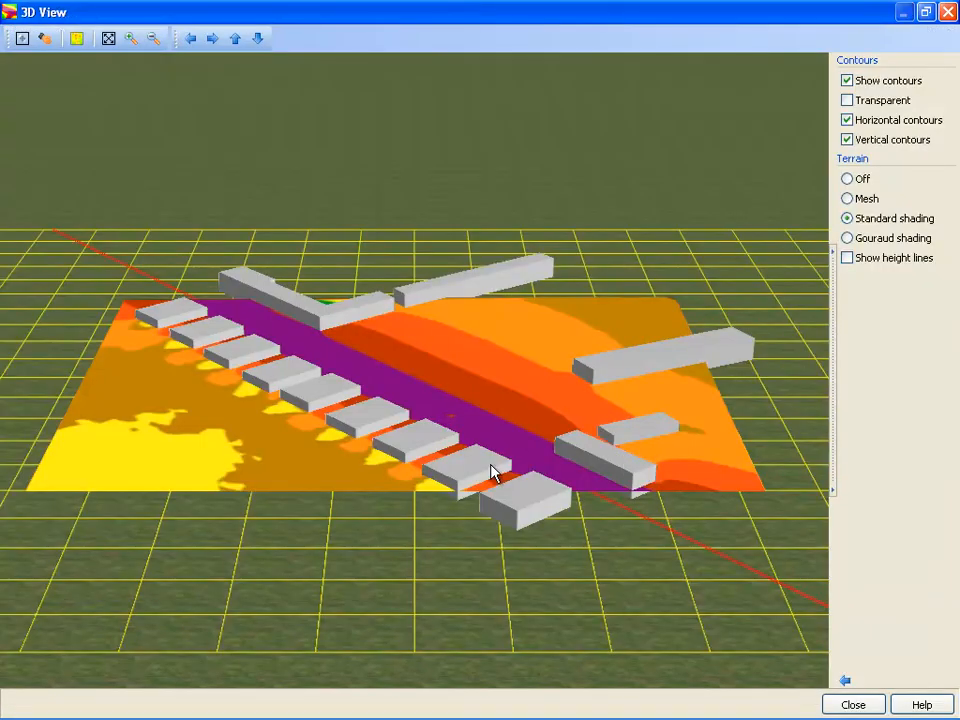
{"action": "key", "text": "Right"}
{"action": "key", "text": "Right"}
{"action": "key", "text": "Right"}
{"action": "key", "text": "Right"}
{"action": "key", "text": "Up"}
{"action": "key", "text": "Up"}
{"action": "key", "text": "Up"}
{"action": "key", "text": "Up"}
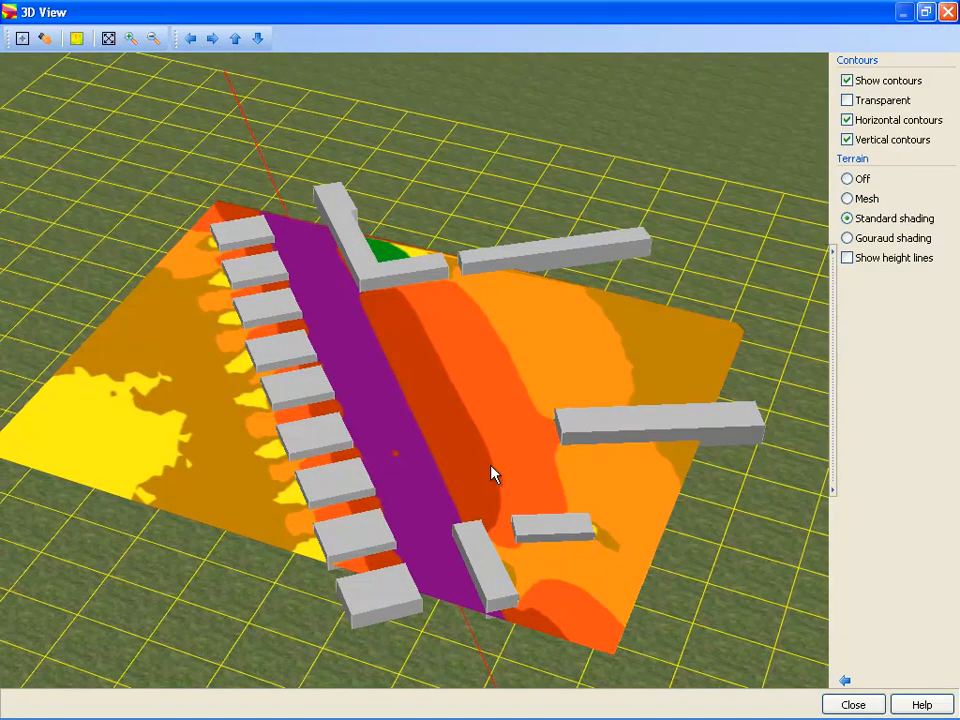
{"action": "key", "text": "Right"}
{"action": "key", "text": "Right"}
{"action": "key", "text": "Right"}
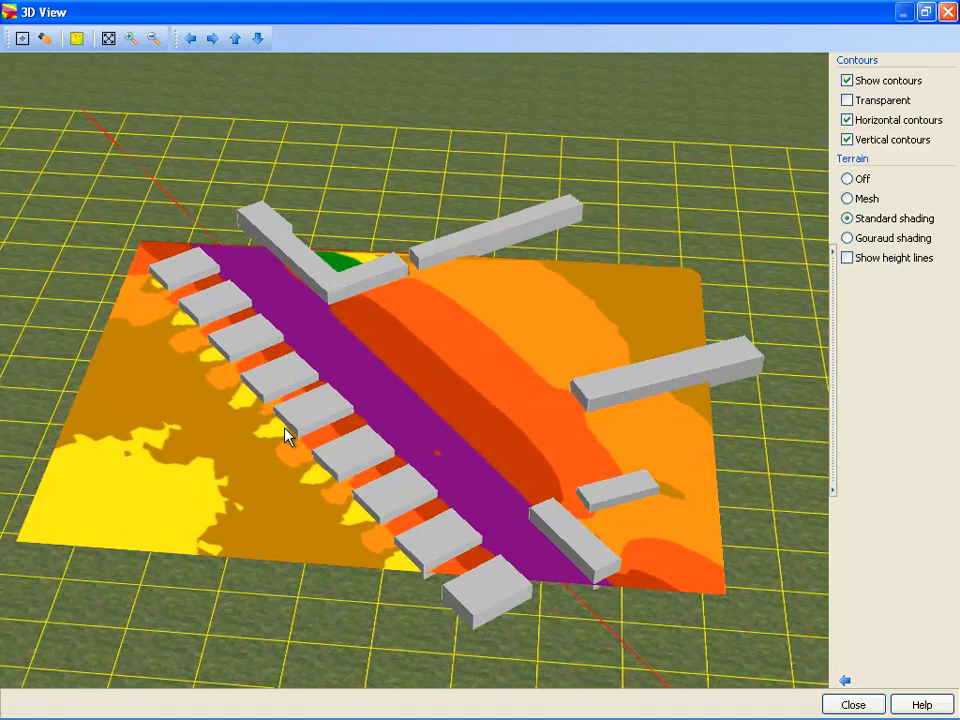
{"action": "left_click_drag", "start_coordinate": [360, 289], "coordinate": [388, 424]}
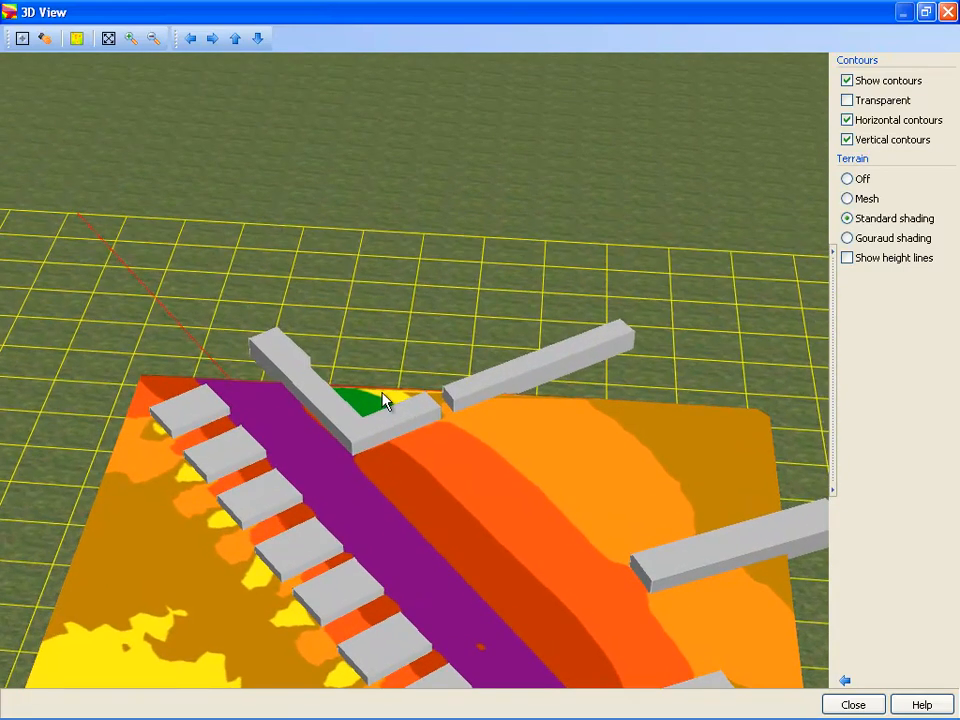
{"action": "left_click_drag", "start_coordinate": [439, 519], "coordinate": [431, 371]}
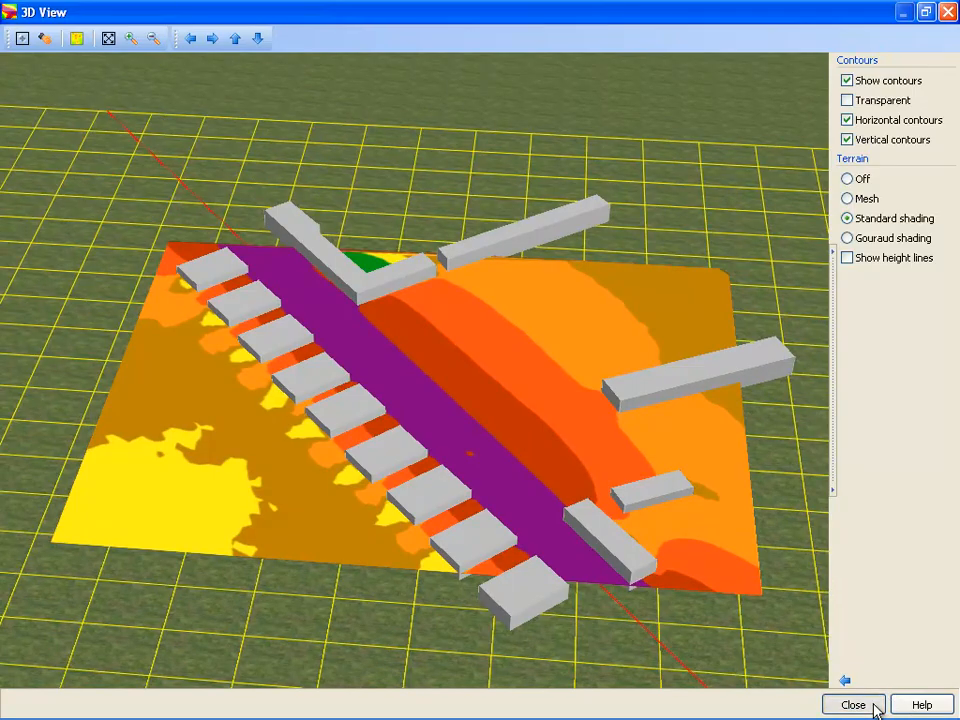
{"action": "left_click", "coordinate": [830, 705]}
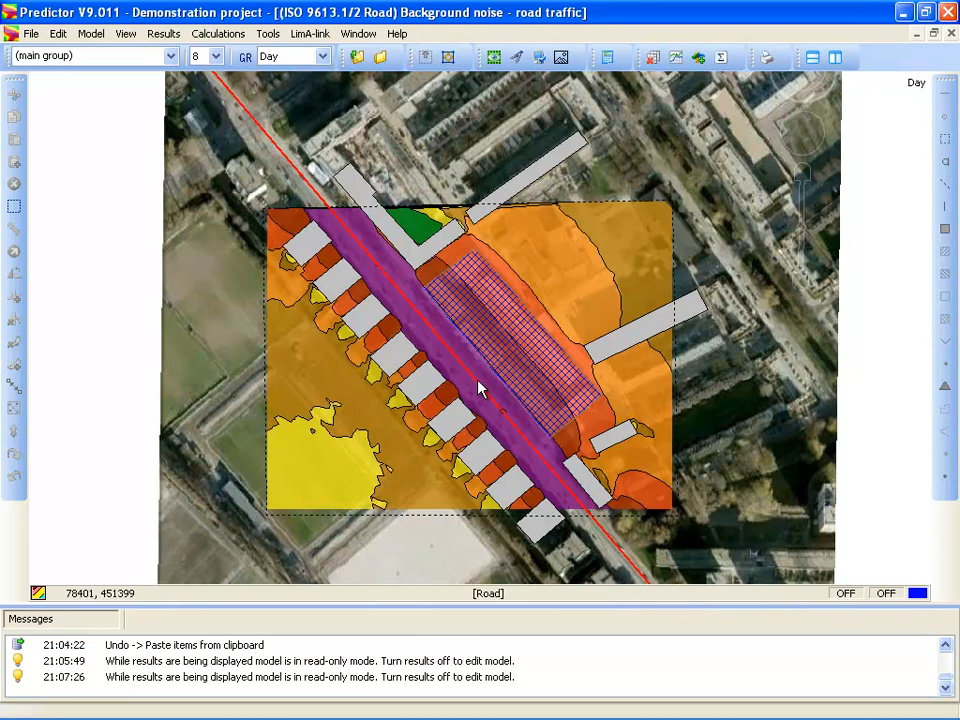
Open the ISO 9613.1/2 Construction noise model alongside the road traffic model.
{"action": "left_click", "coordinate": [357, 57]}
{"action": "left_click", "coordinate": [378, 85]}
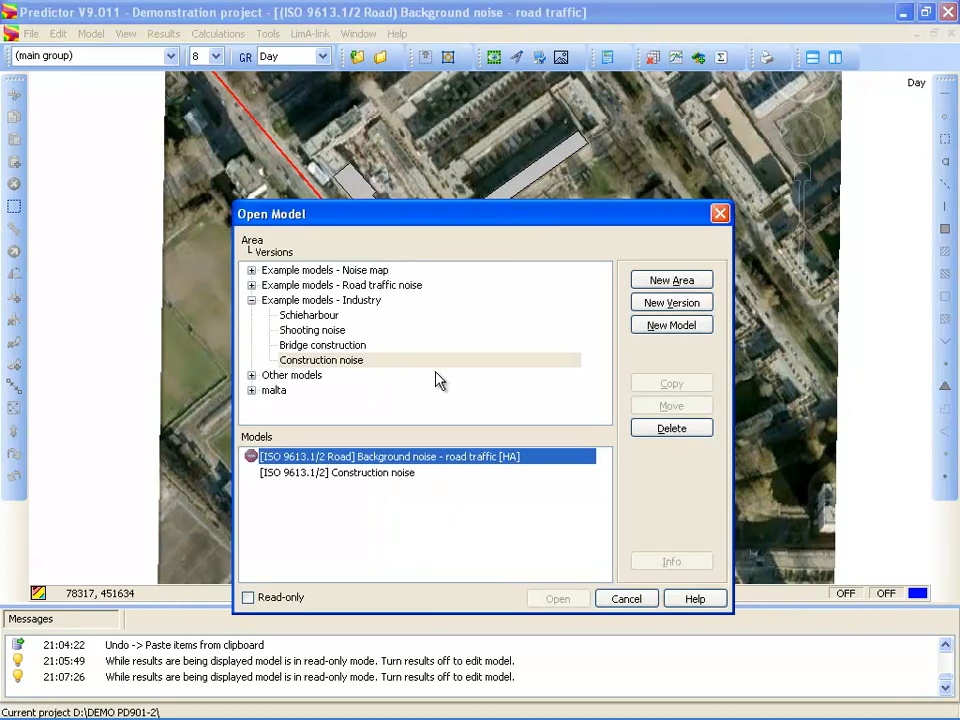
{"action": "left_click", "coordinate": [405, 474]}
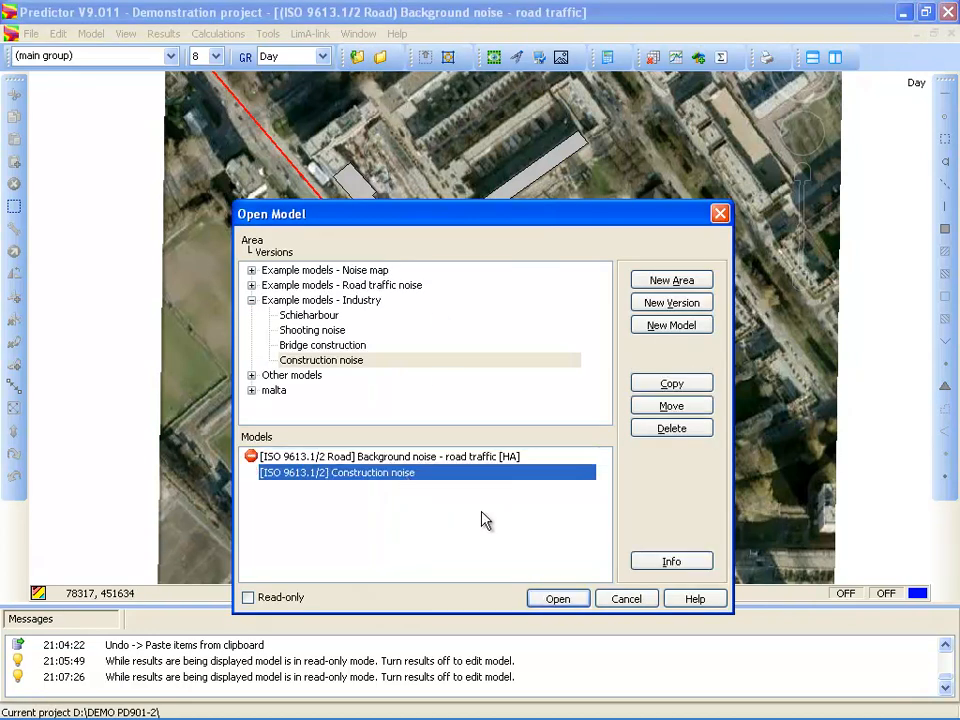
{"action": "left_click", "coordinate": [562, 601]}
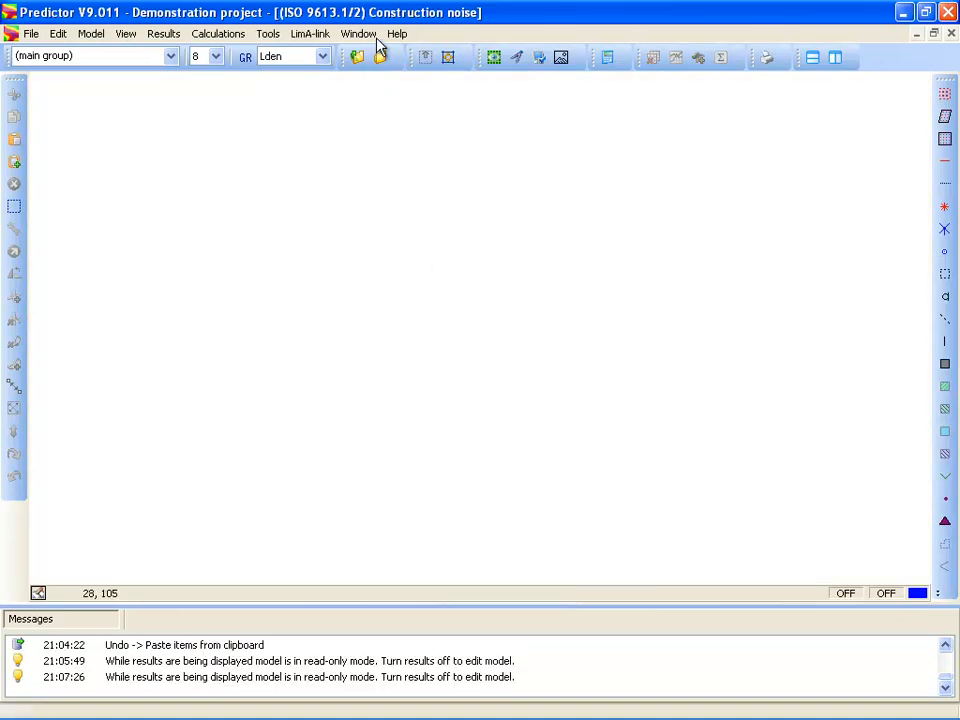
Arrange the two model windows side by side.
{"action": "left_click", "coordinate": [360, 34]}
{"action": "left_click", "coordinate": [385, 73]}
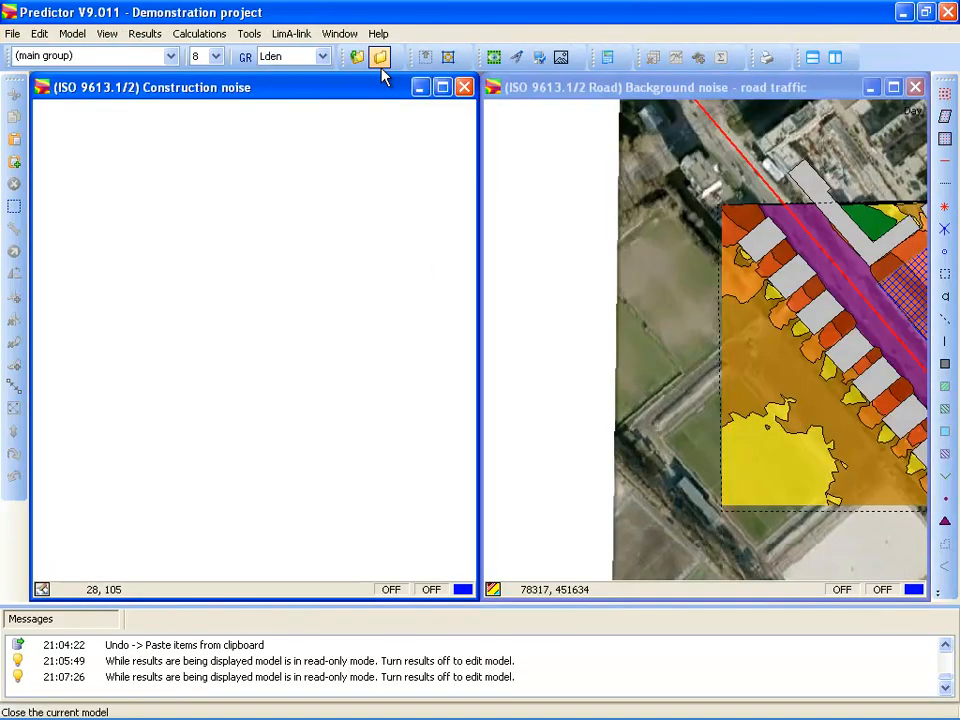
{"action": "left_click_drag", "start_coordinate": [784, 362], "coordinate": [714, 367]}
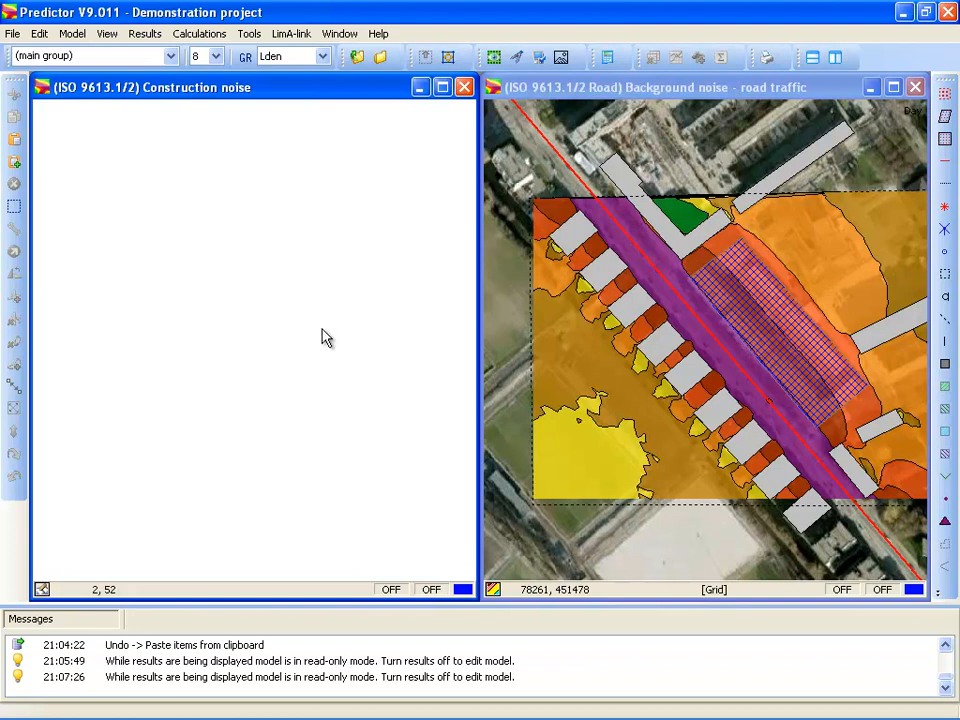
Copy all items of the Background noise - road traffic model into the Construction noise model and clear the selection.
{"action": "left_click", "coordinate": [722, 548]}
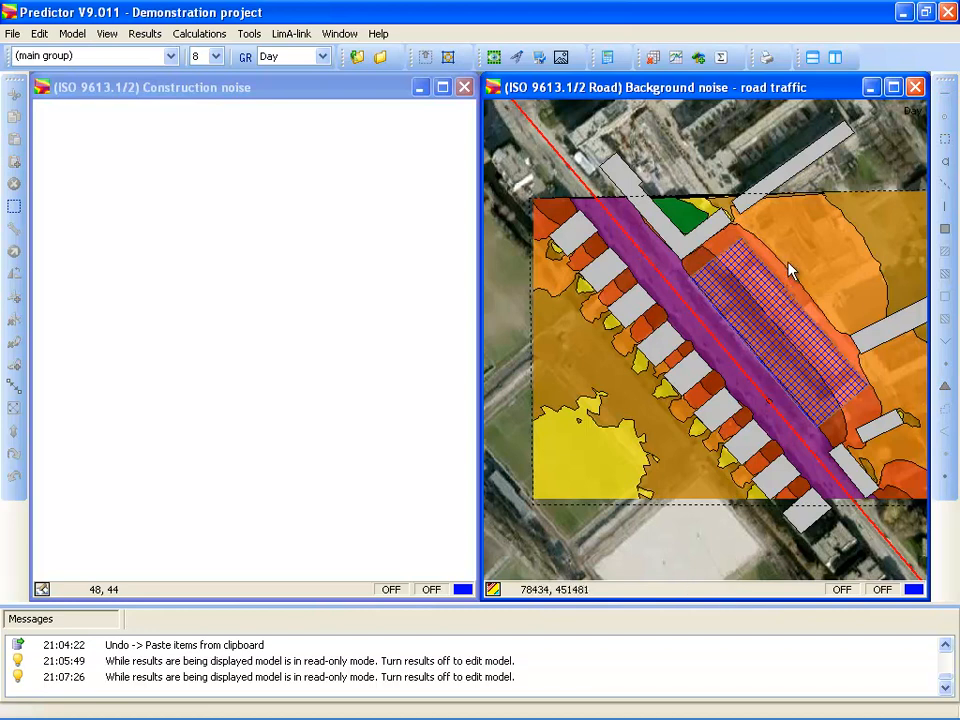
{"action": "left_click", "coordinate": [40, 34]}
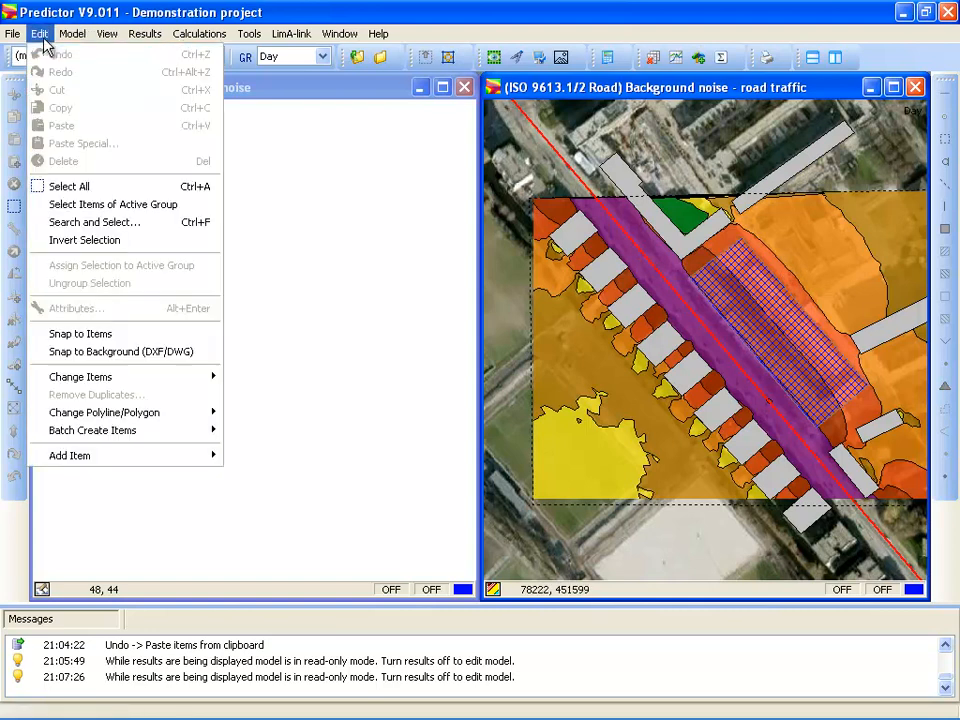
{"action": "left_click", "coordinate": [70, 186]}
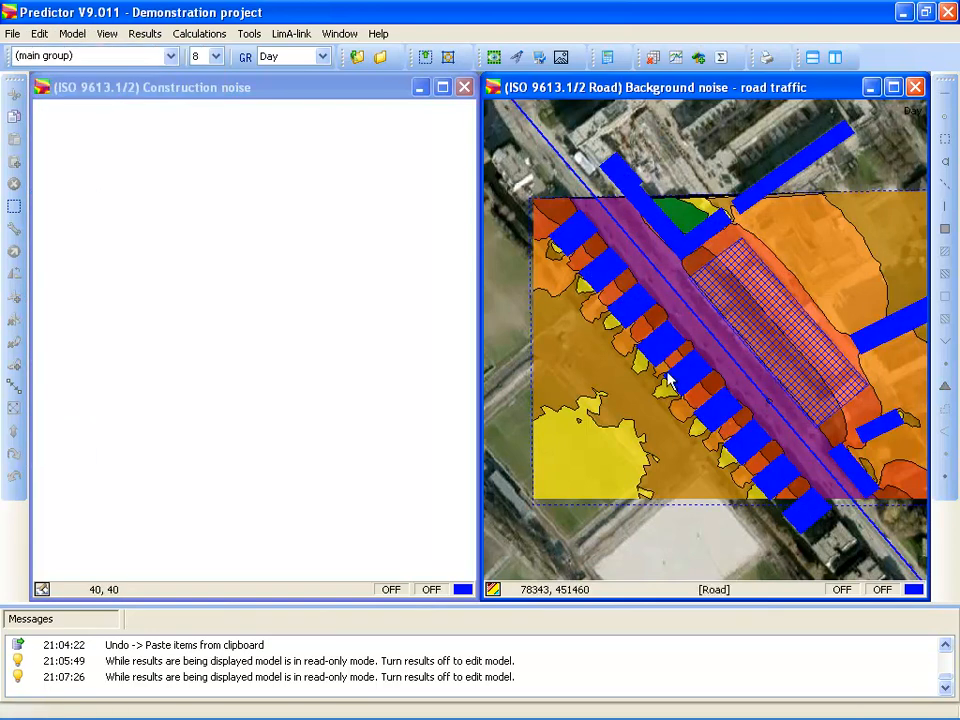
{"action": "right_click", "coordinate": [671, 346]}
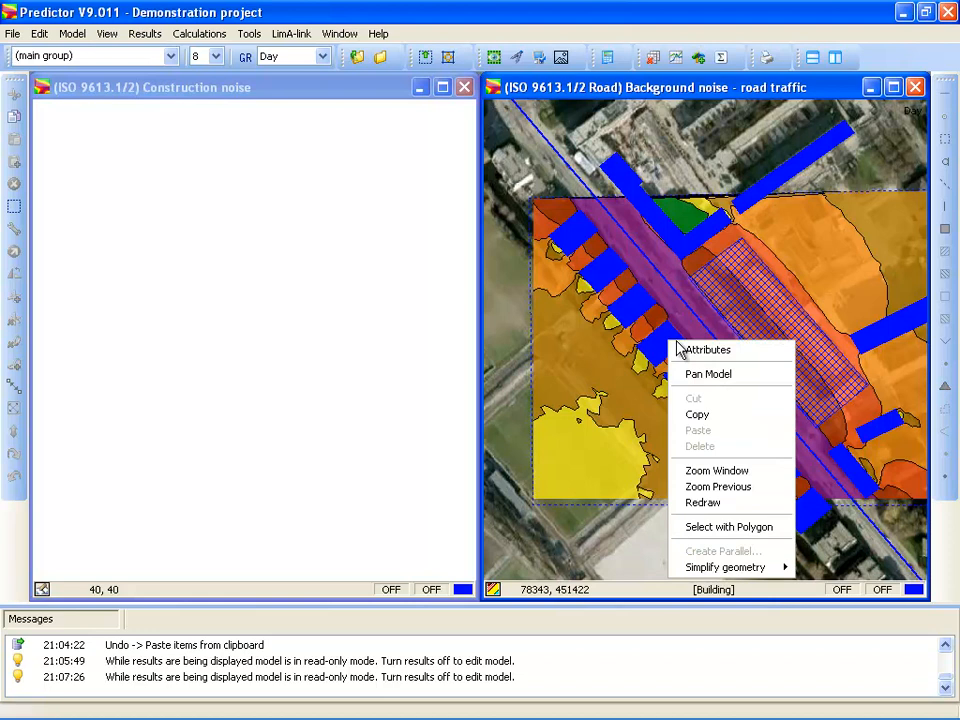
{"action": "left_click", "coordinate": [703, 416]}
{"action": "left_click", "coordinate": [203, 301]}
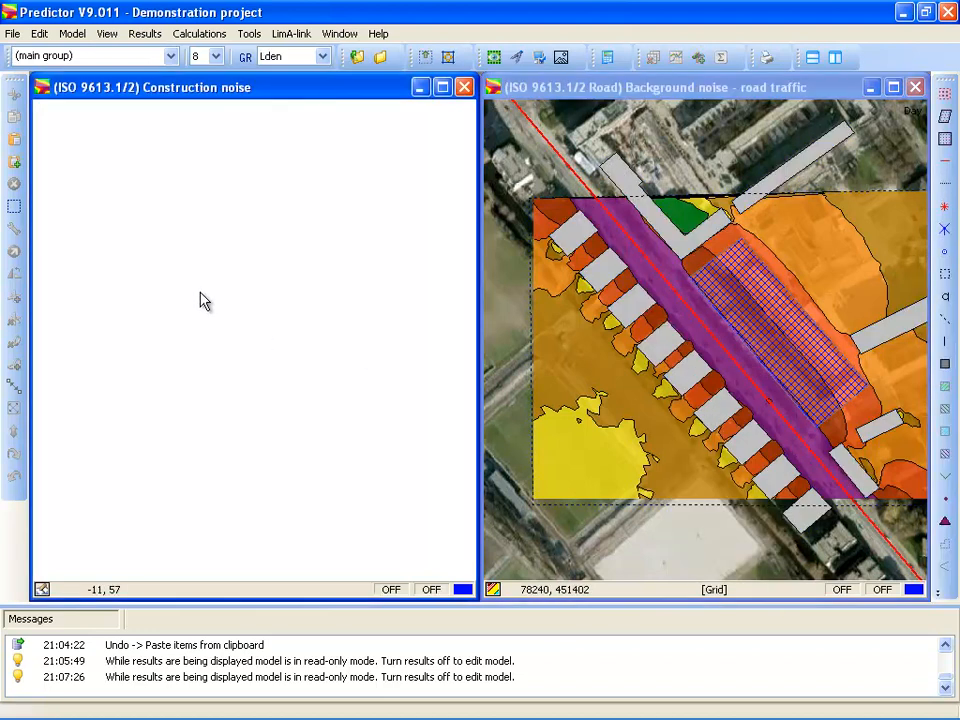
{"action": "right_click", "coordinate": [203, 301]}
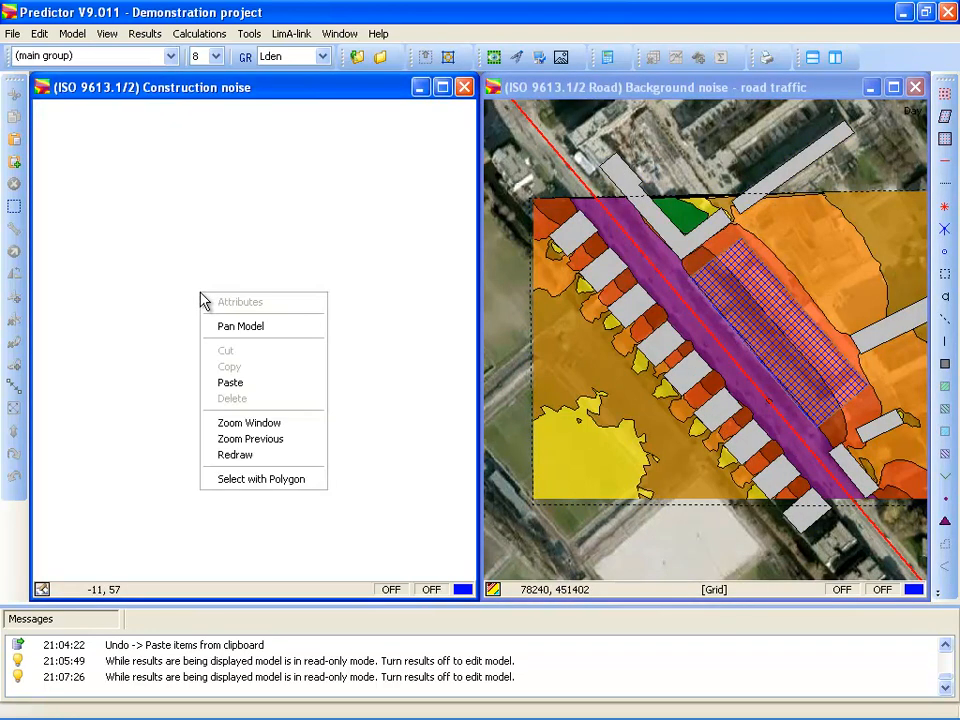
{"action": "left_click", "coordinate": [236, 385]}
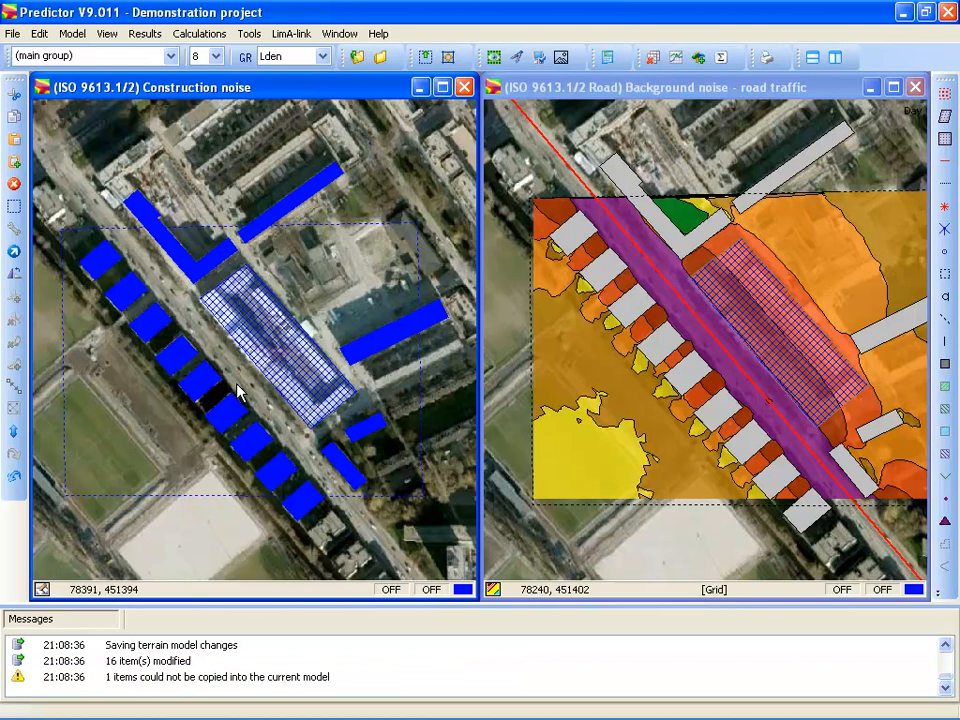
{"action": "left_click", "coordinate": [323, 292]}
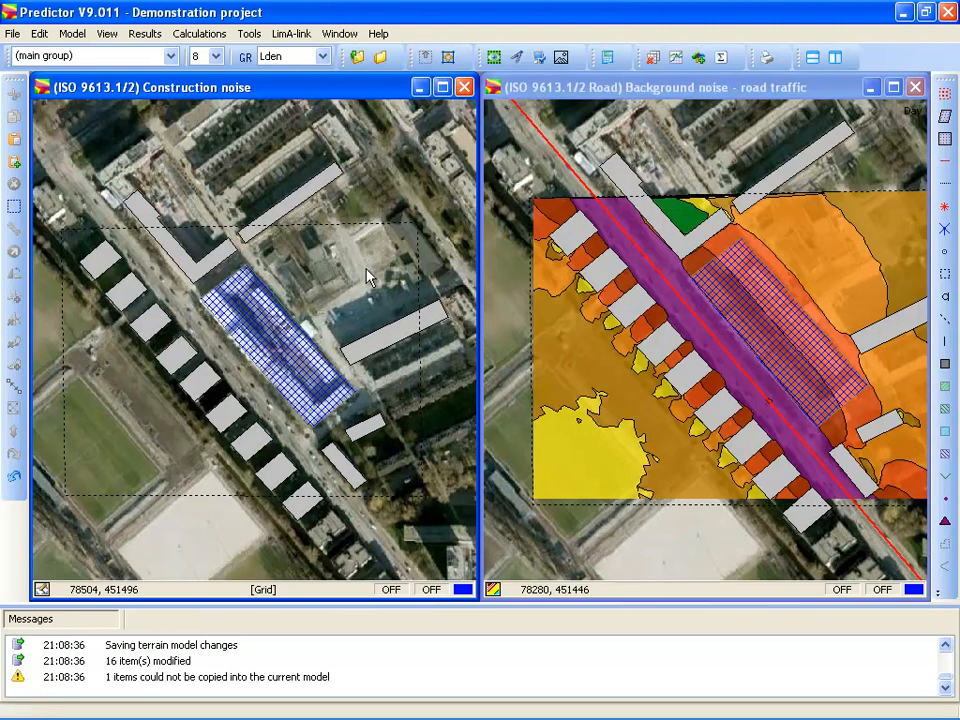
Maximize the Construction noise model window with the hatched construction site in view.
{"action": "left_click", "coordinate": [443, 89]}
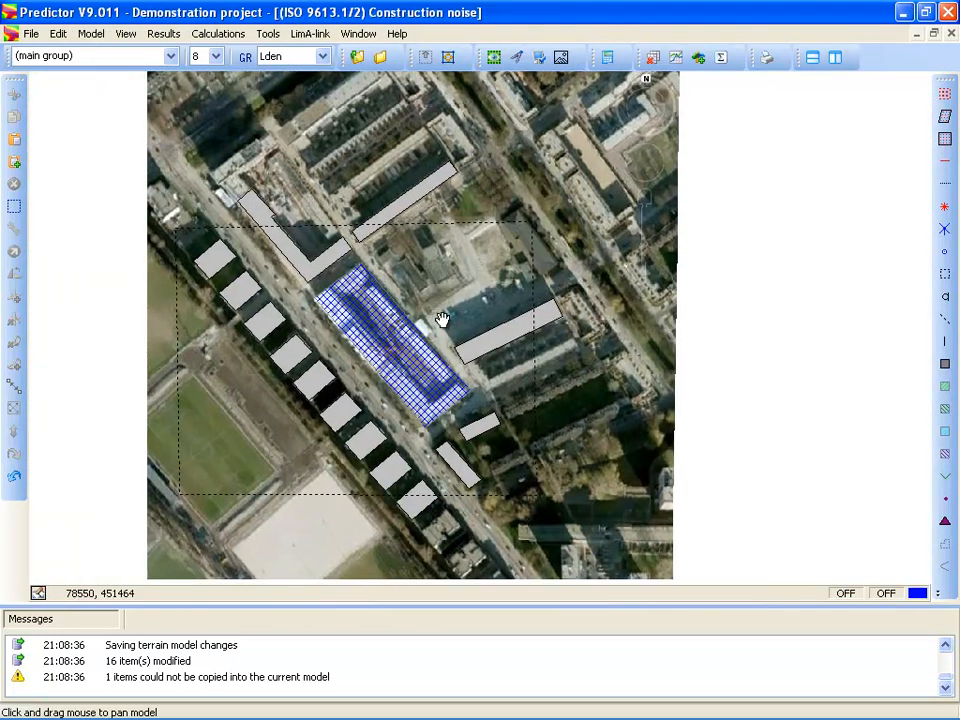
{"action": "left_click_drag", "start_coordinate": [442, 318], "coordinate": [536, 342]}
{"action": "scroll", "coordinate": [495, 374], "scroll_direction": "up", "scroll_amount": 4}
{"action": "left_click_drag", "start_coordinate": [511, 413], "coordinate": [514, 376]}
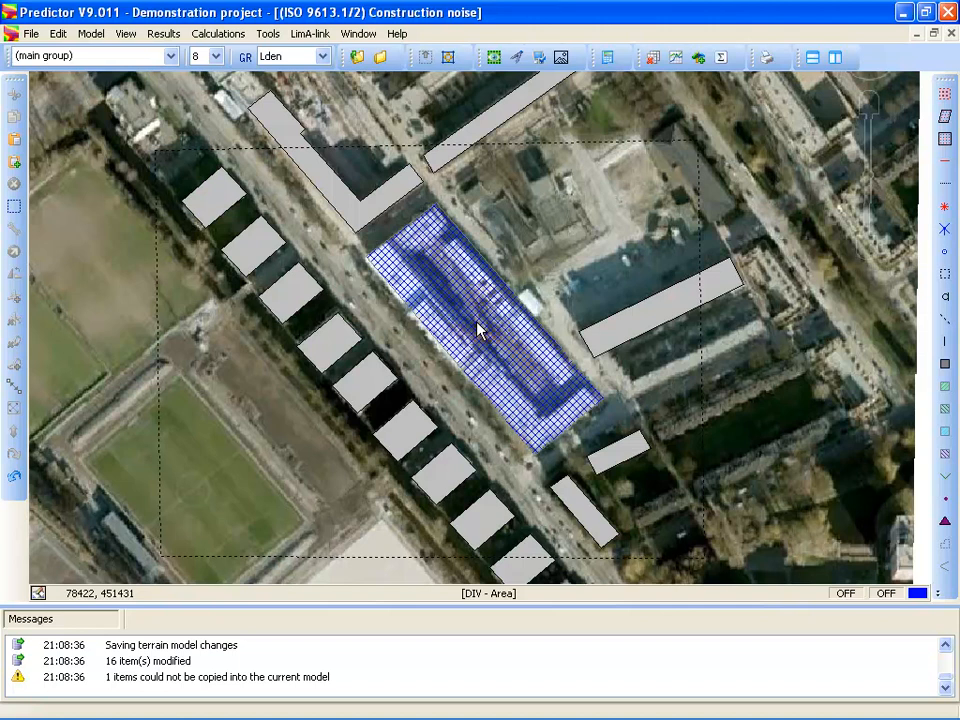
In SourceDB, filter the sources to the construction and building industry type and select the average-quality Trucks - <20km/h entry.
{"action": "left_click", "coordinate": [268, 33]}
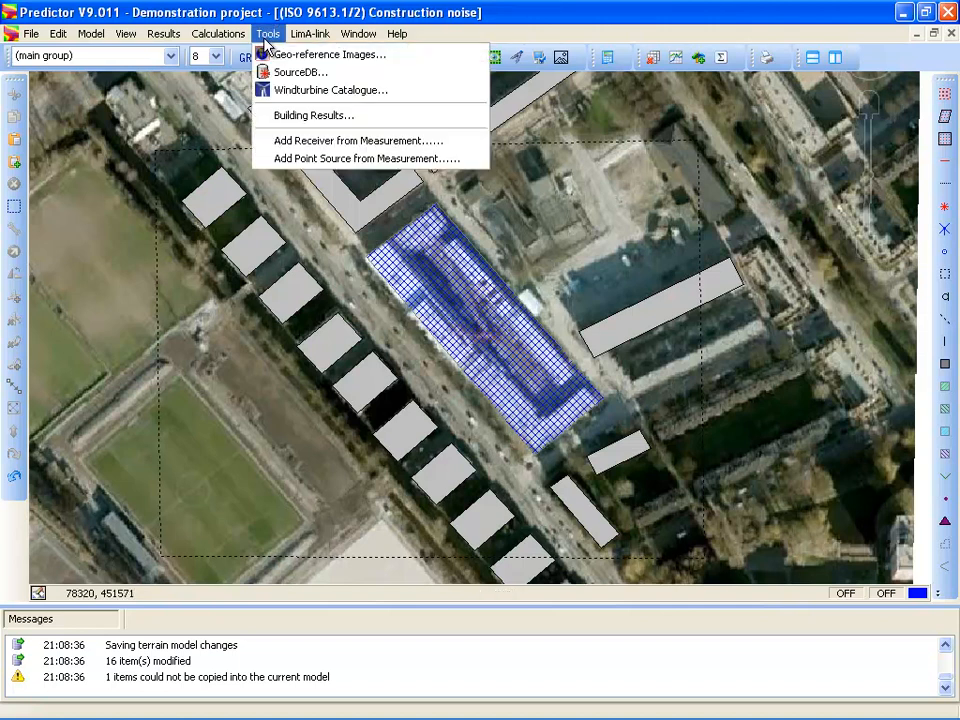
{"action": "left_click", "coordinate": [321, 74]}
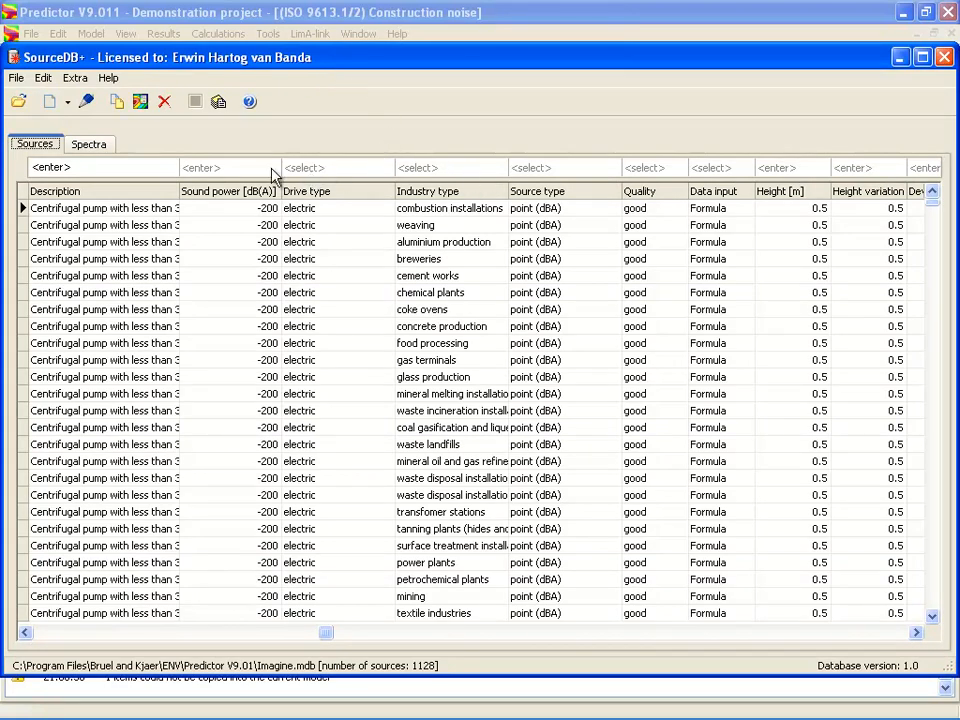
{"action": "left_click", "coordinate": [476, 170]}
{"action": "left_click_drag", "start_coordinate": [498, 271], "coordinate": [498, 273]}
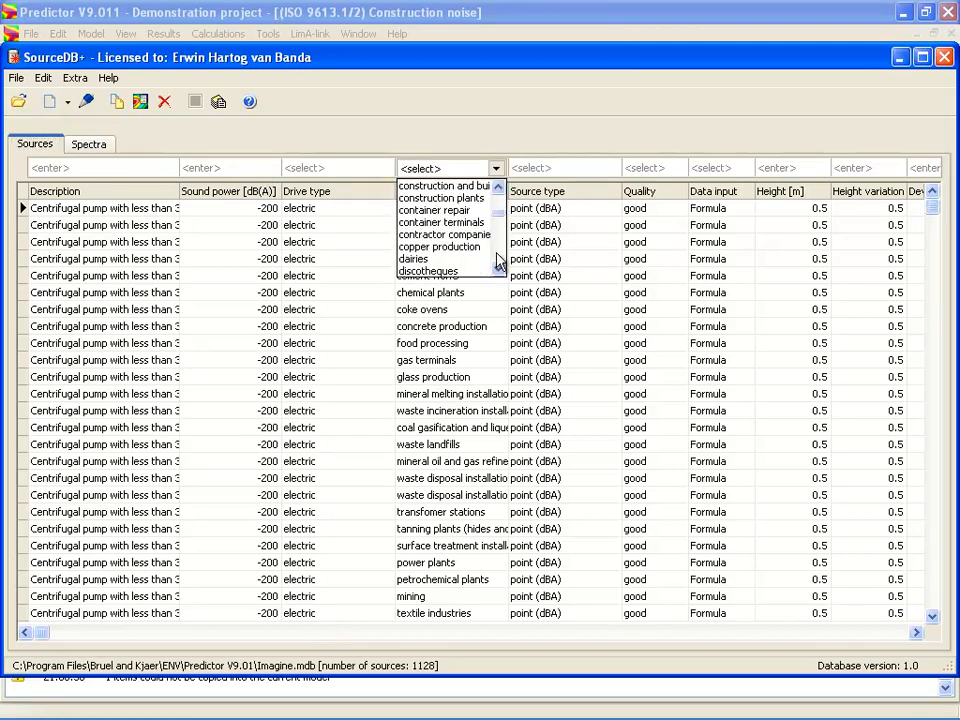
{"action": "left_click", "coordinate": [448, 187]}
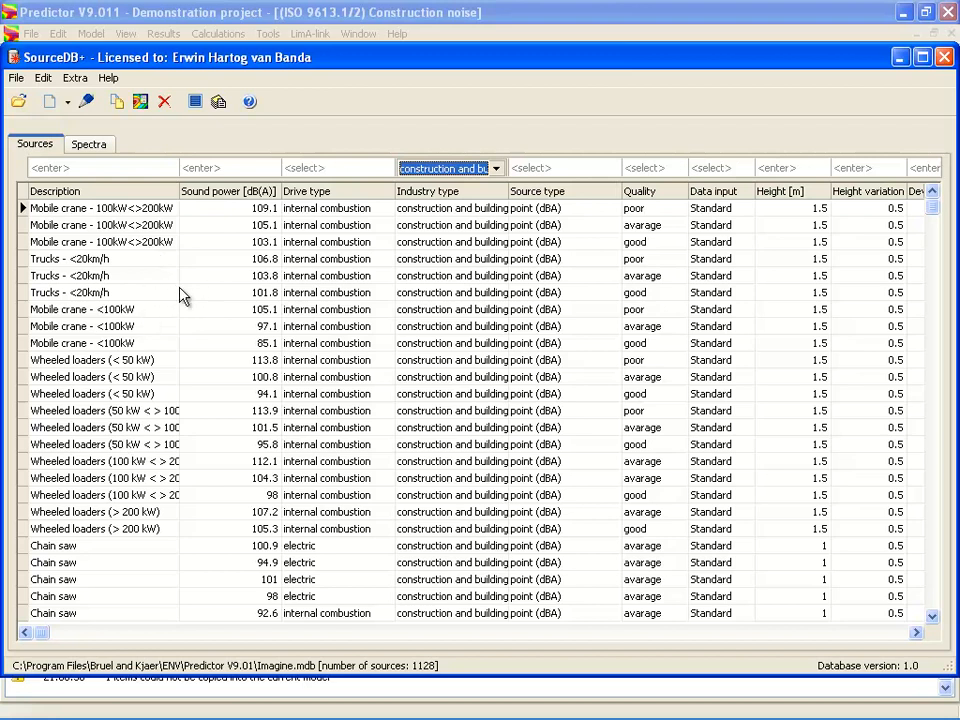
{"action": "left_click", "coordinate": [74, 279]}
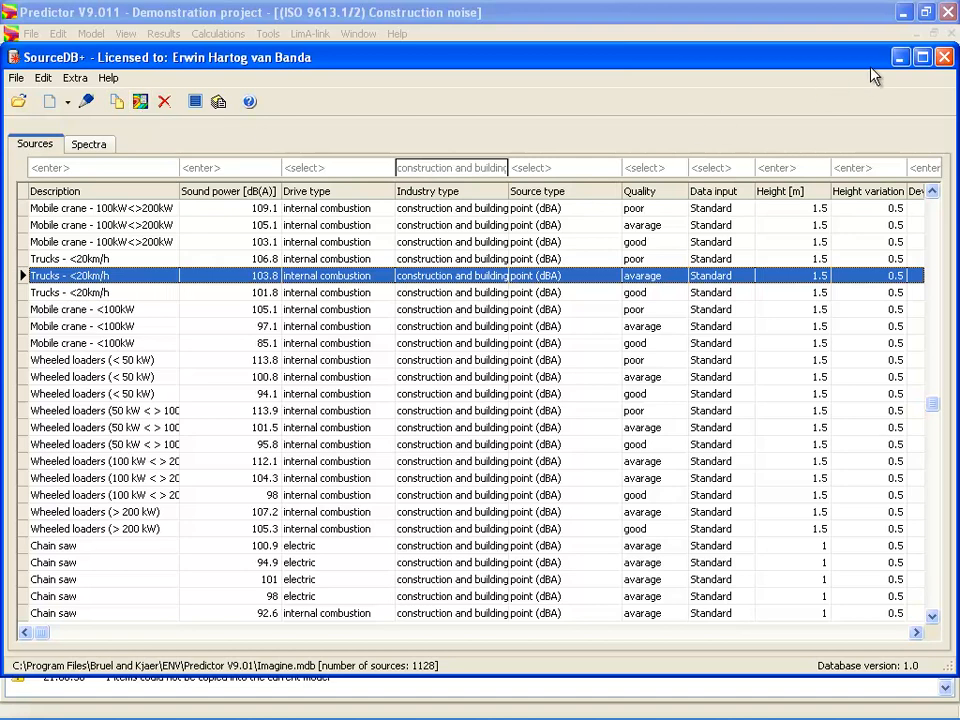
{"action": "left_click", "coordinate": [900, 57]}
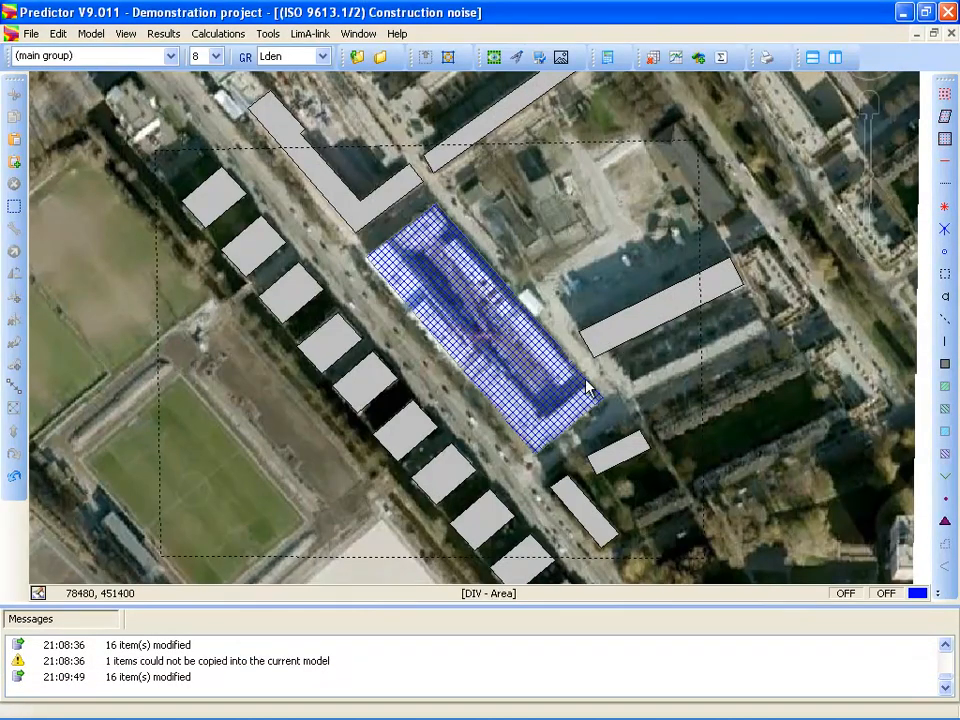
Draw a moving source route around the hatched construction site and fill it with the copied Trucks - <20km/h data, including its emission spectrum.
{"action": "left_click", "coordinate": [946, 188]}
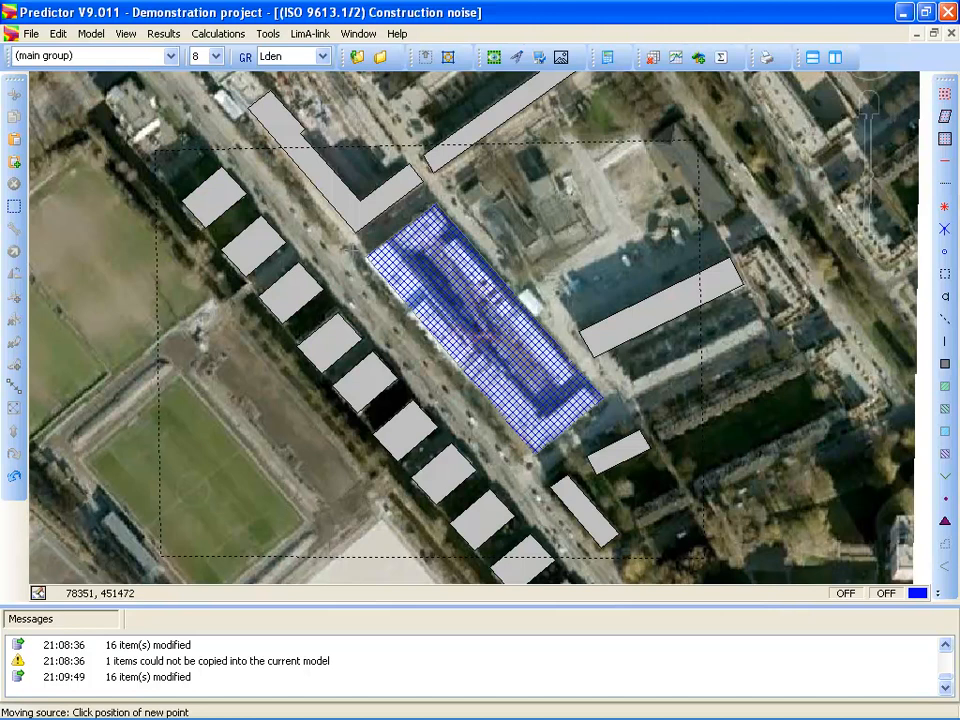
{"action": "left_click", "coordinate": [439, 196]}
{"action": "left_click", "coordinate": [600, 393]}
{"action": "left_click", "coordinate": [551, 453]}
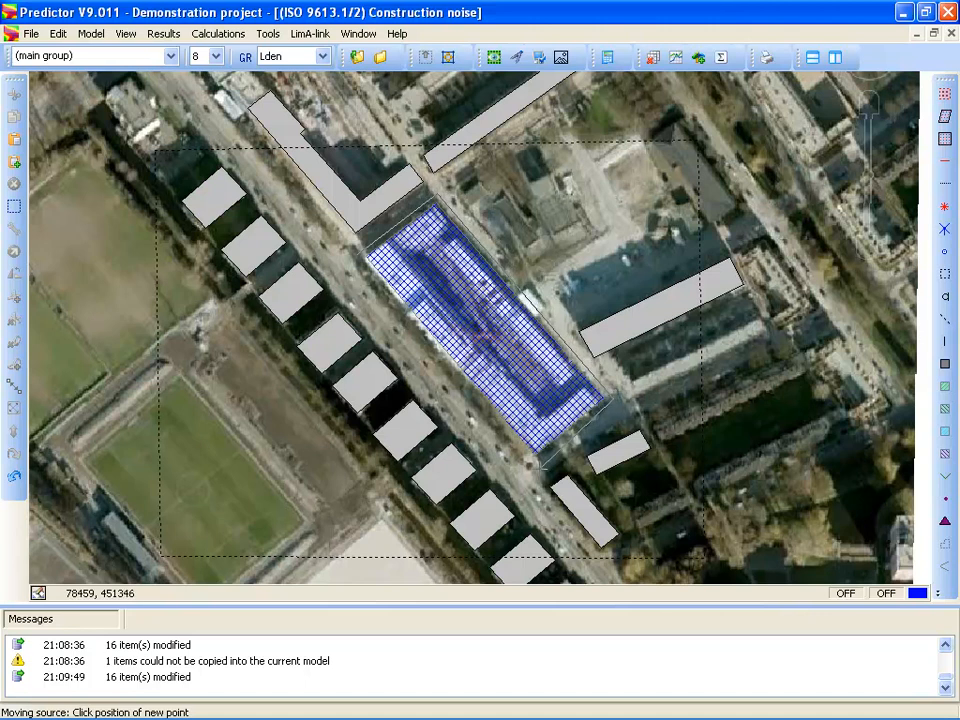
{"action": "left_click", "coordinate": [352, 252]}
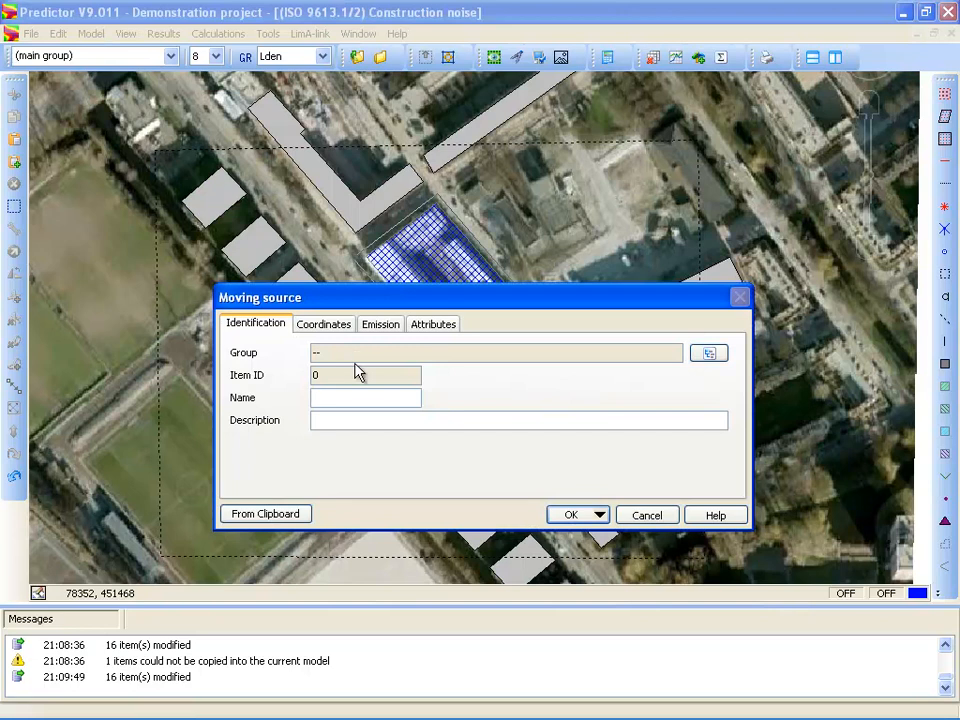
{"action": "left_click", "coordinate": [282, 516]}
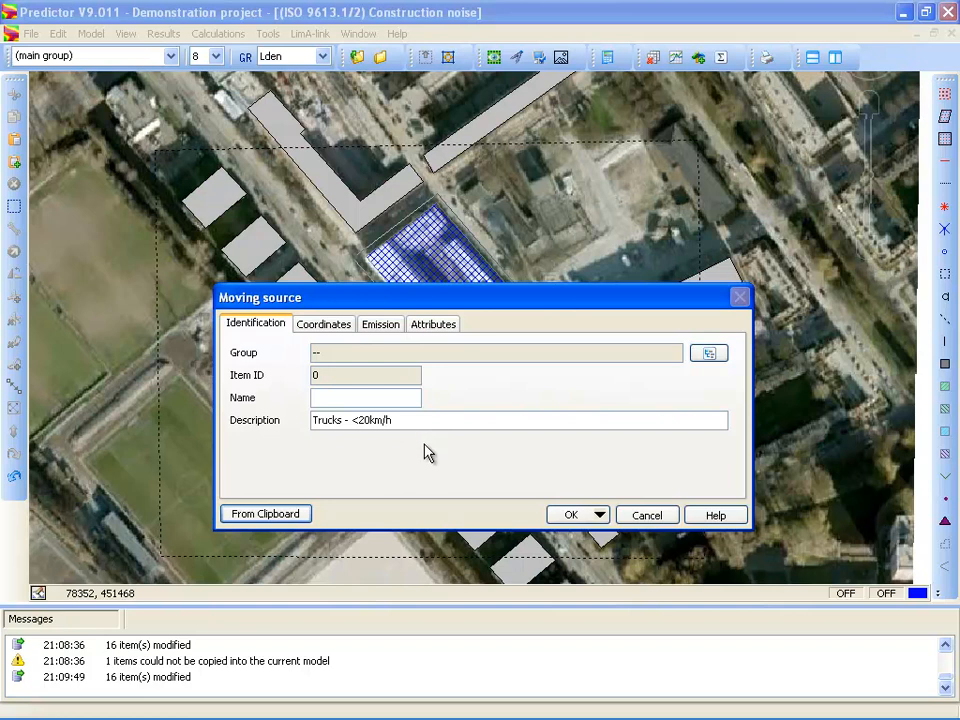
{"action": "left_click", "coordinate": [382, 326]}
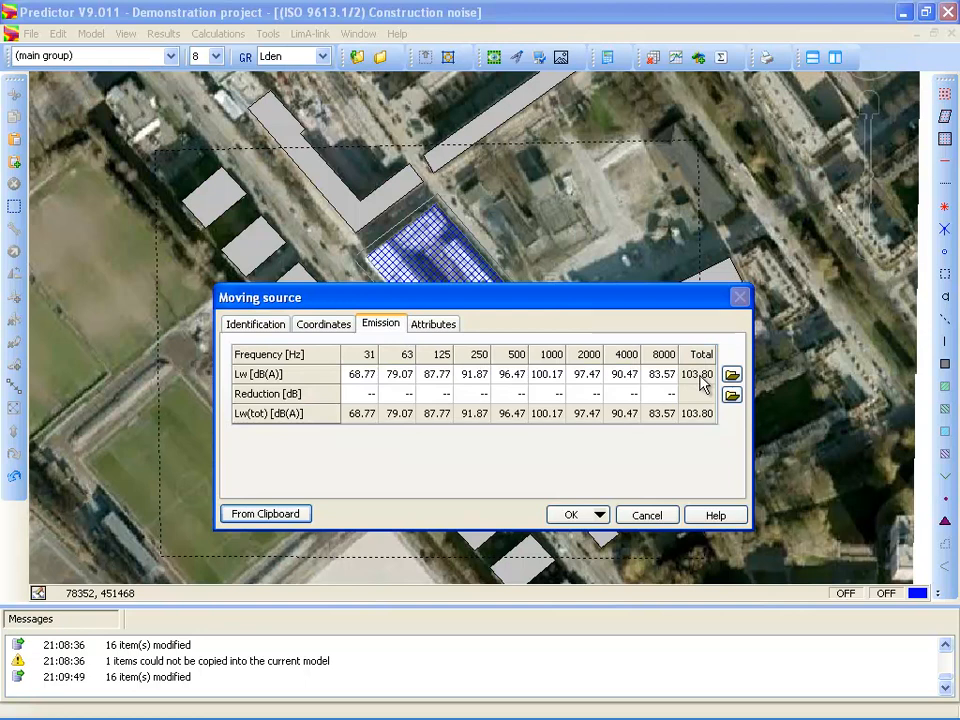
Set the moving source's traffic flow to 10 for the day and 5 for the evening, and save the source.
{"action": "left_click", "coordinate": [449, 327]}
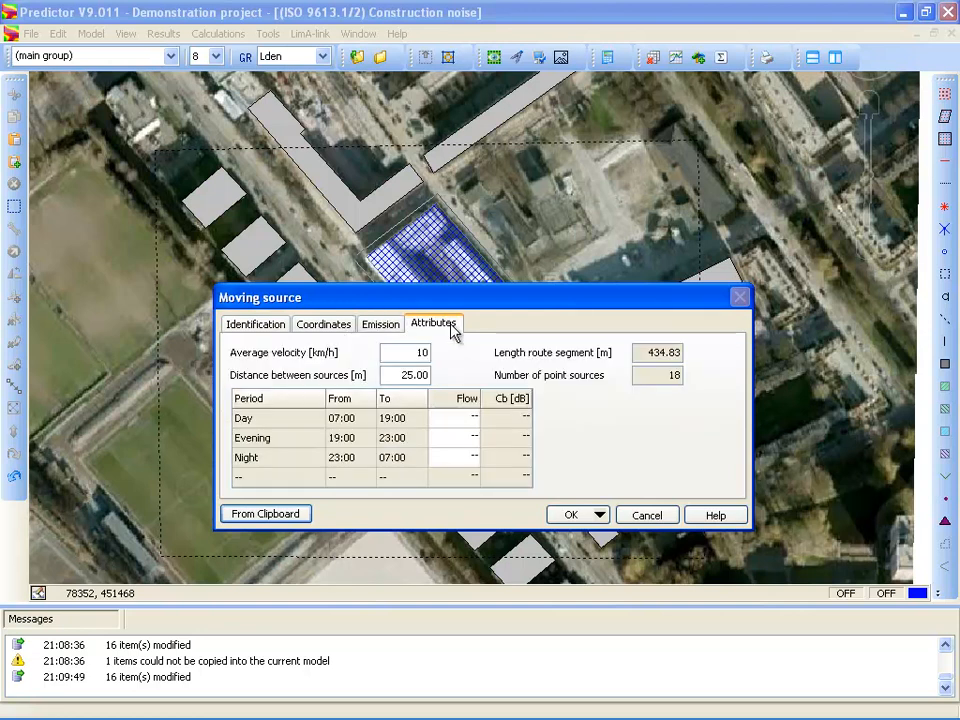
{"action": "left_click", "coordinate": [478, 415]}
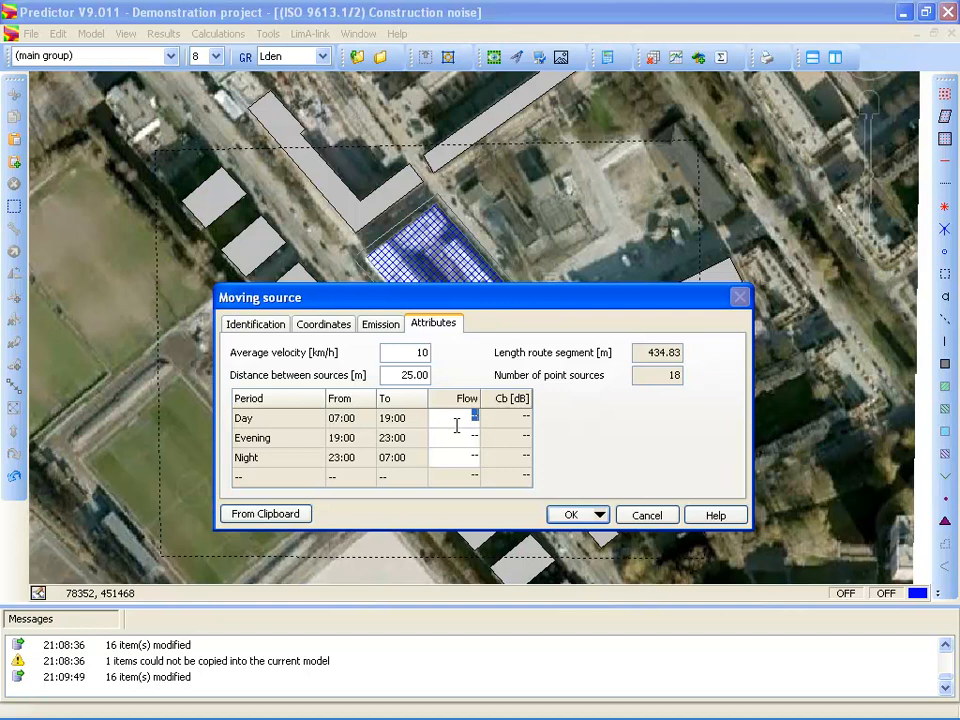
{"action": "type", "text": "0"}
{"action": "key", "text": "Return"}
{"action": "type", "text": "5"}
{"action": "key", "text": "Return"}
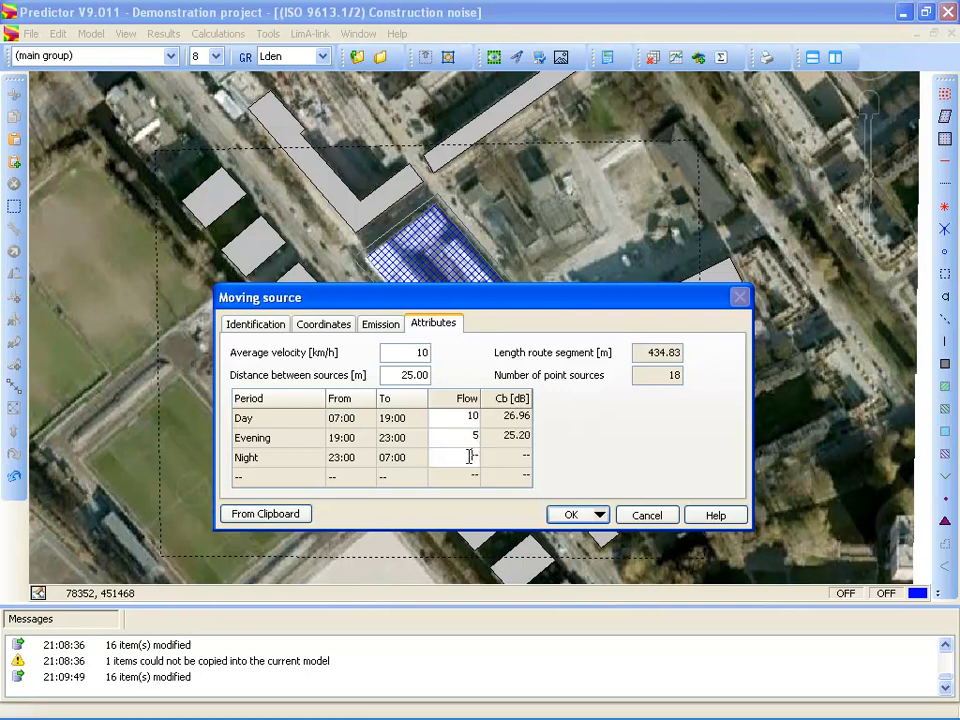
{"action": "left_click", "coordinate": [583, 516]}
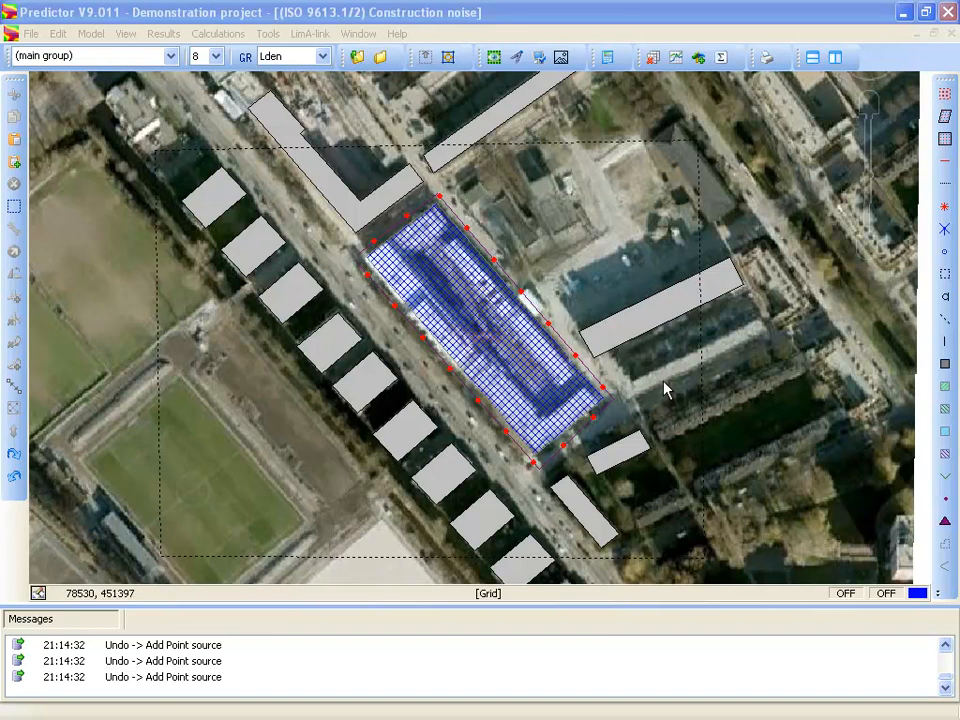
Switch to SourceDB+, copy the electric 94.9 dB(A) Chain saw source for use in Predictor, and return to the Construction noise model.
{"action": "key", "text": "alt+Tab"}
{"action": "key", "text": "alt+Tab"}
{"action": "key", "text": "alt+Tab"}
{"action": "key", "text": "alt+Tab"}
{"action": "key", "text": "alt+Tab"}
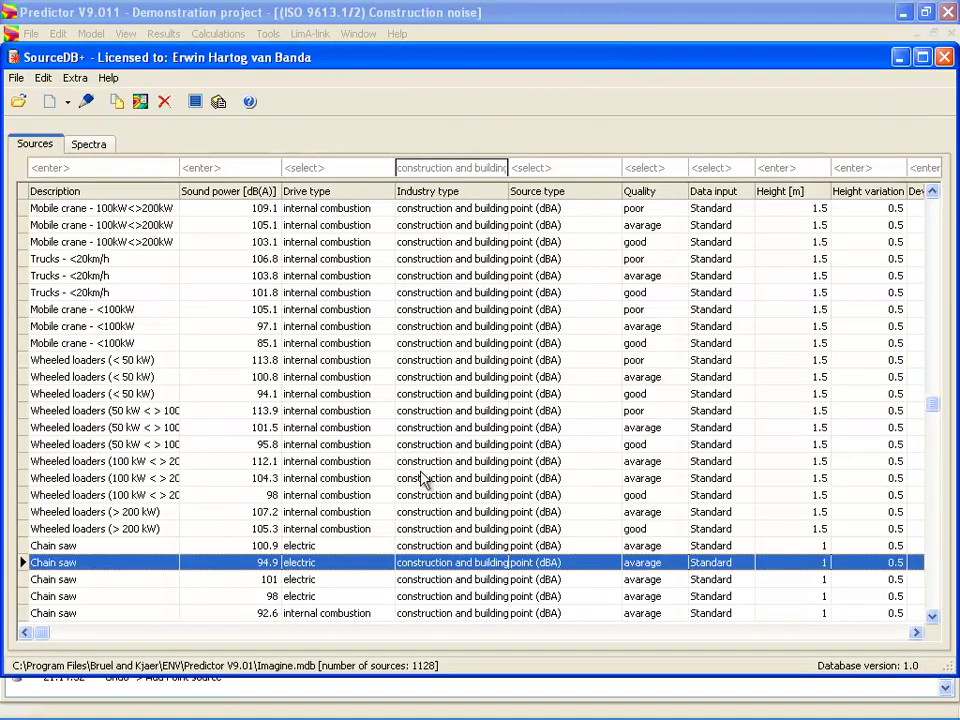
{"action": "key", "text": "Up"}
{"action": "key", "text": "Down"}
{"action": "key", "text": "Down"}
{"action": "key", "text": "Down"}
{"action": "key", "text": "Down"}
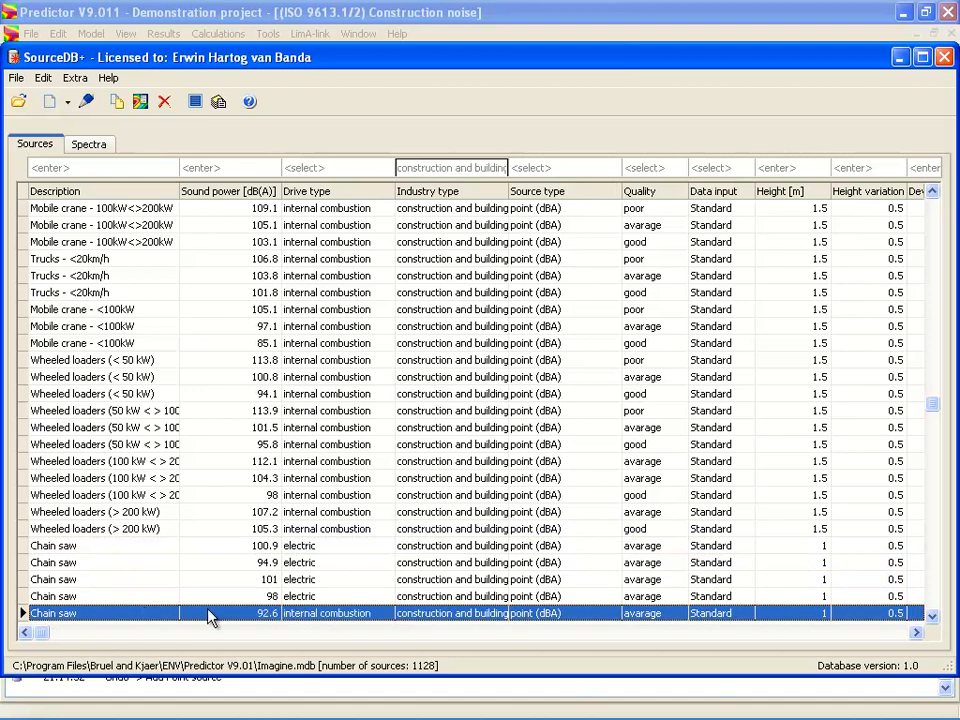
{"action": "left_click", "coordinate": [932, 616]}
{"action": "left_click", "coordinate": [932, 616]}
{"action": "left_click", "coordinate": [932, 616]}
{"action": "left_click", "coordinate": [932, 616]}
{"action": "left_click", "coordinate": [932, 616]}
{"action": "left_click", "coordinate": [290, 480]}
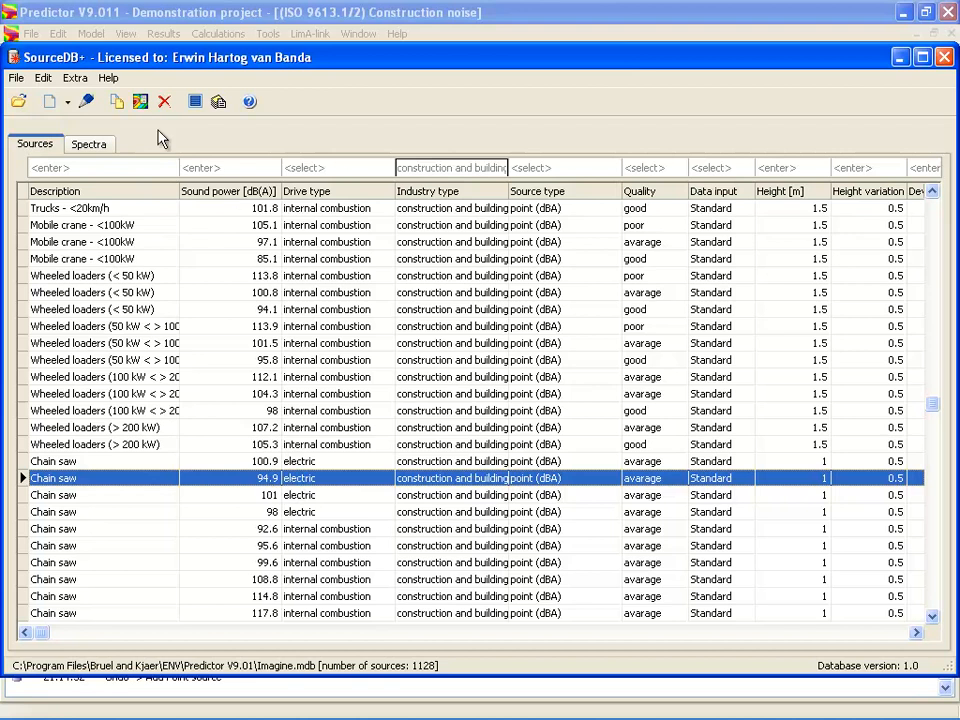
{"action": "left_click", "coordinate": [142, 104]}
{"action": "left_click", "coordinate": [900, 60]}
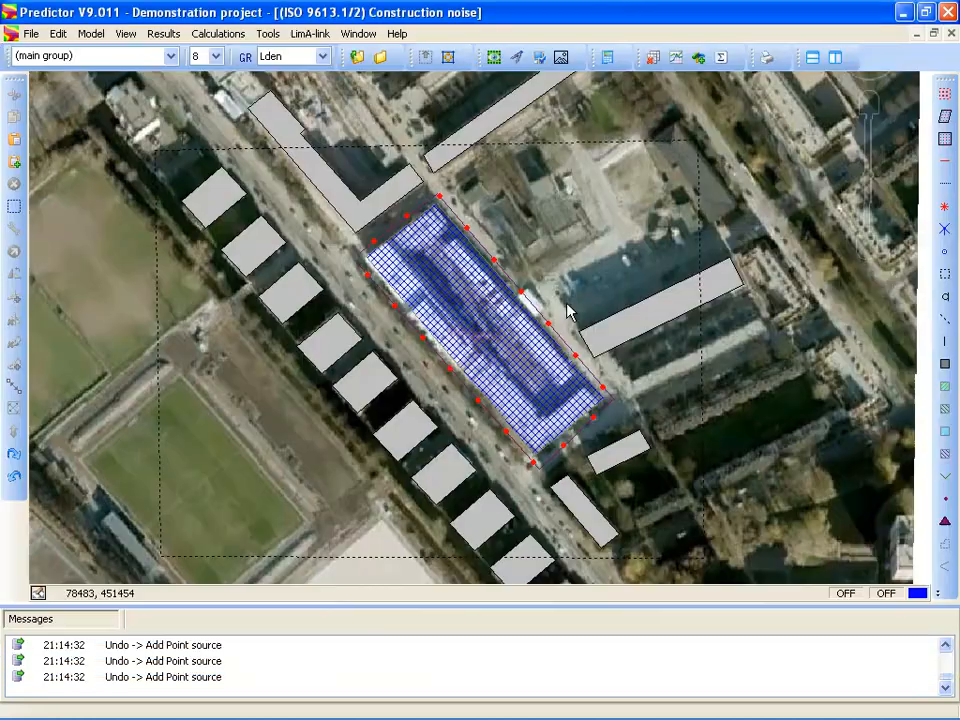
Place a point source in the site's northern corner, fill it with the copied Chain saw data and save it for repeated placement.
{"action": "left_click", "coordinate": [945, 207]}
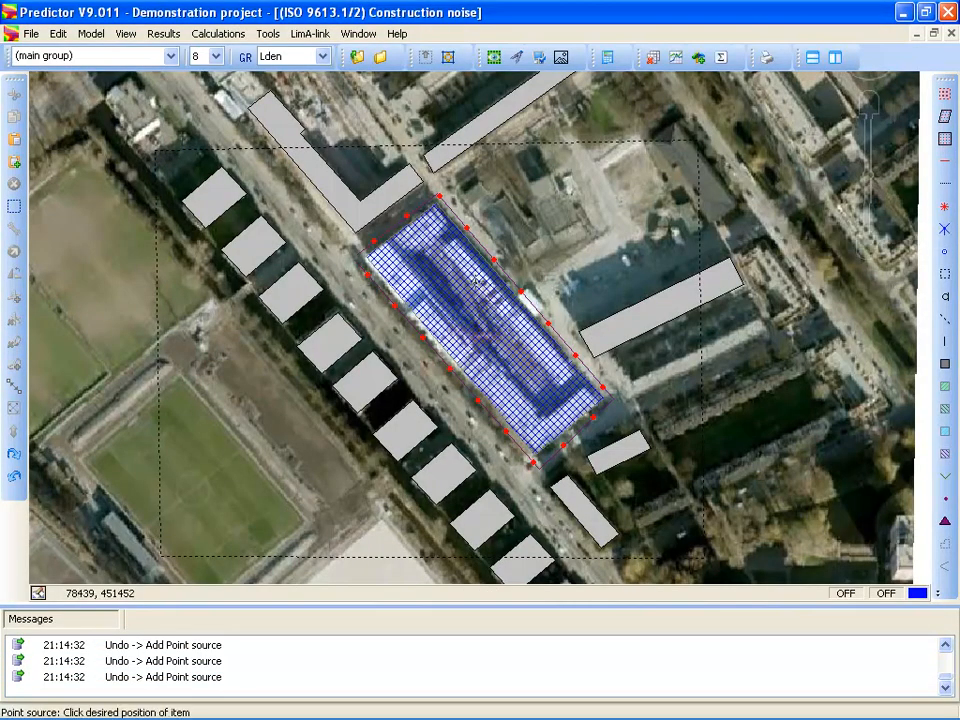
{"action": "left_click", "coordinate": [432, 222]}
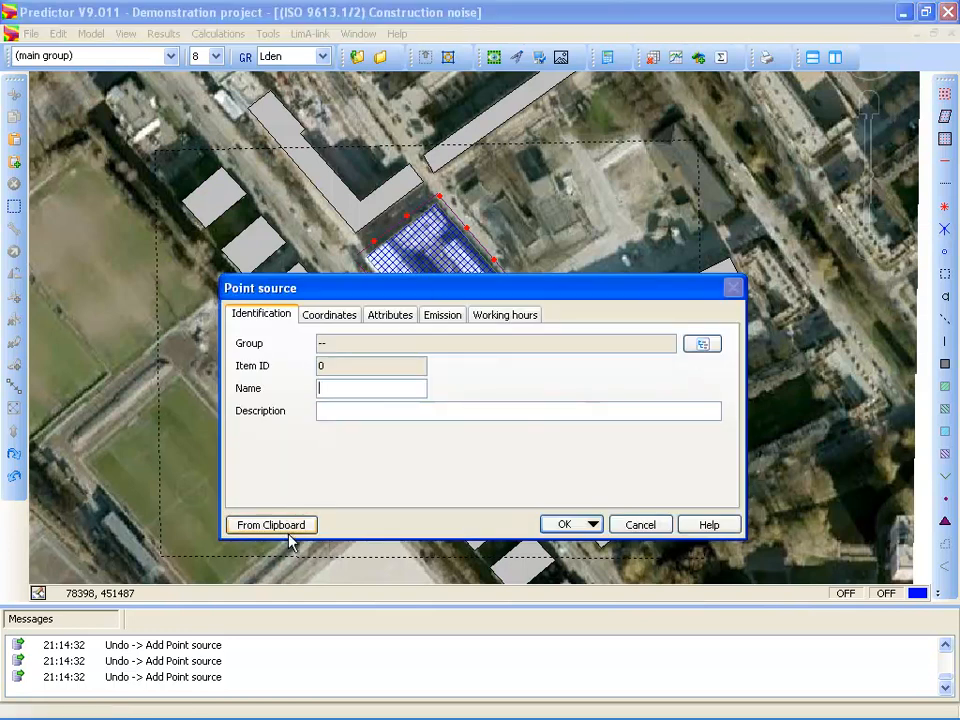
{"action": "left_click", "coordinate": [290, 525]}
{"action": "left_click_drag", "start_coordinate": [388, 412], "coordinate": [316, 416]}
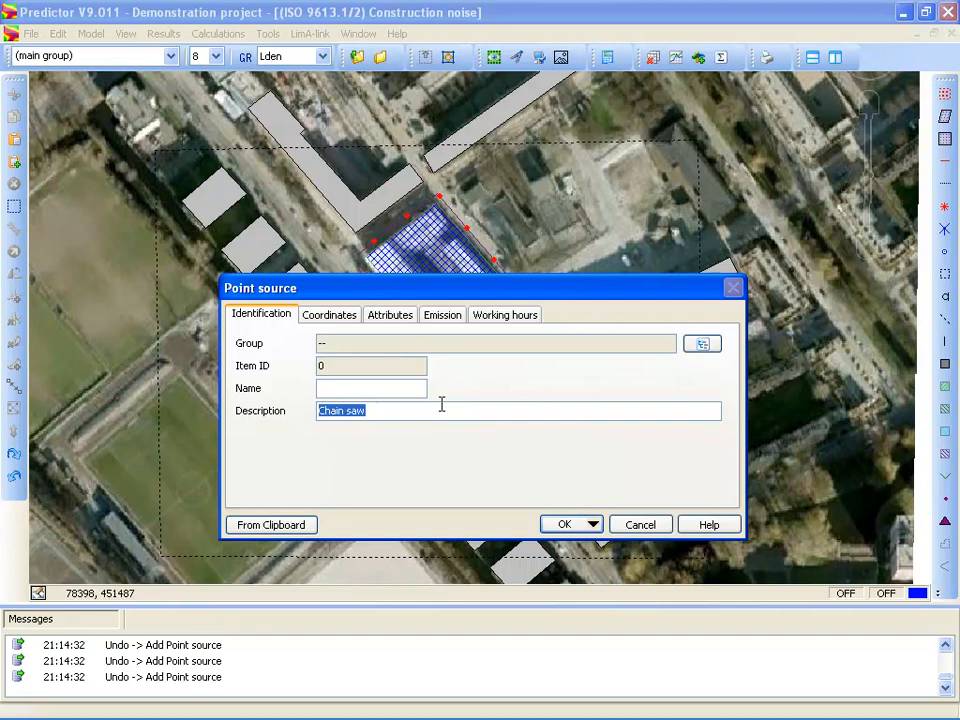
{"action": "left_click", "coordinate": [394, 410]}
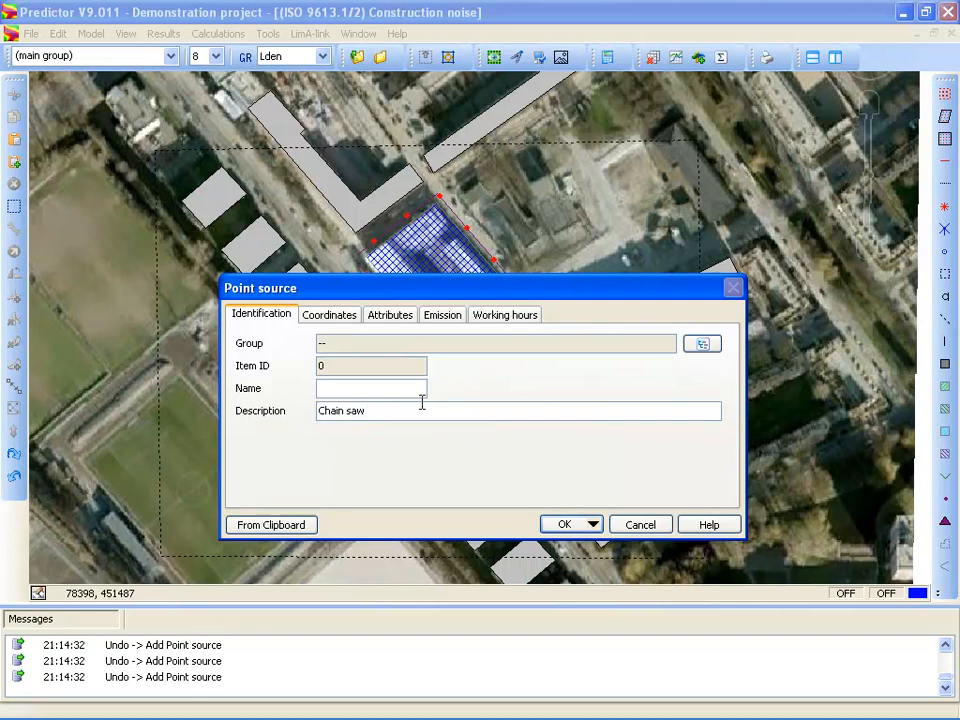
{"action": "left_click", "coordinate": [443, 315]}
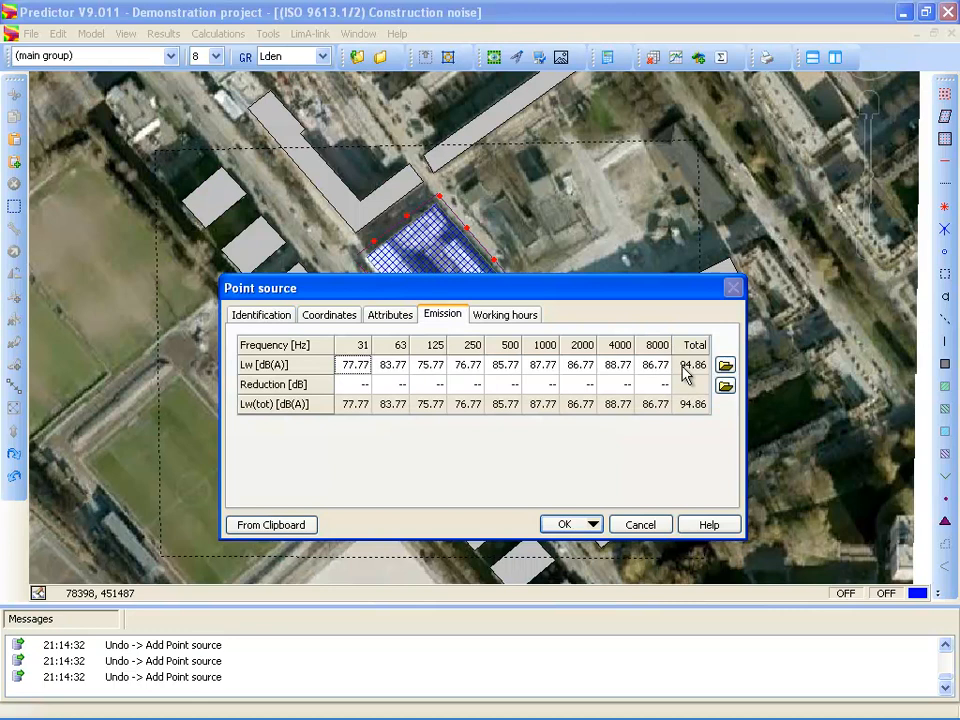
{"action": "left_click", "coordinate": [593, 525]}
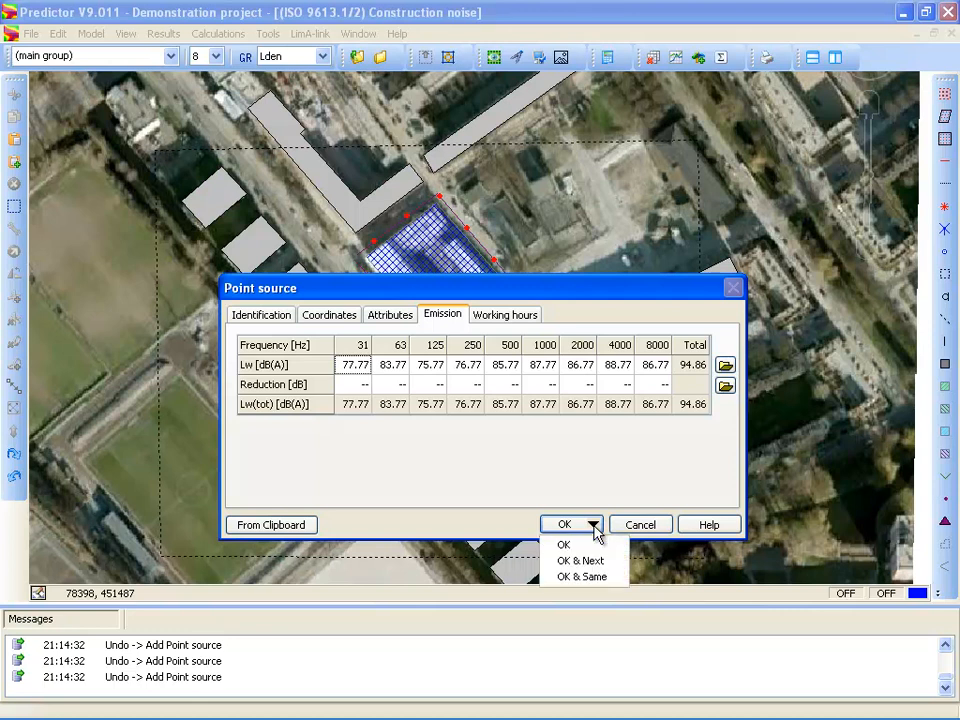
{"action": "left_click", "coordinate": [590, 577]}
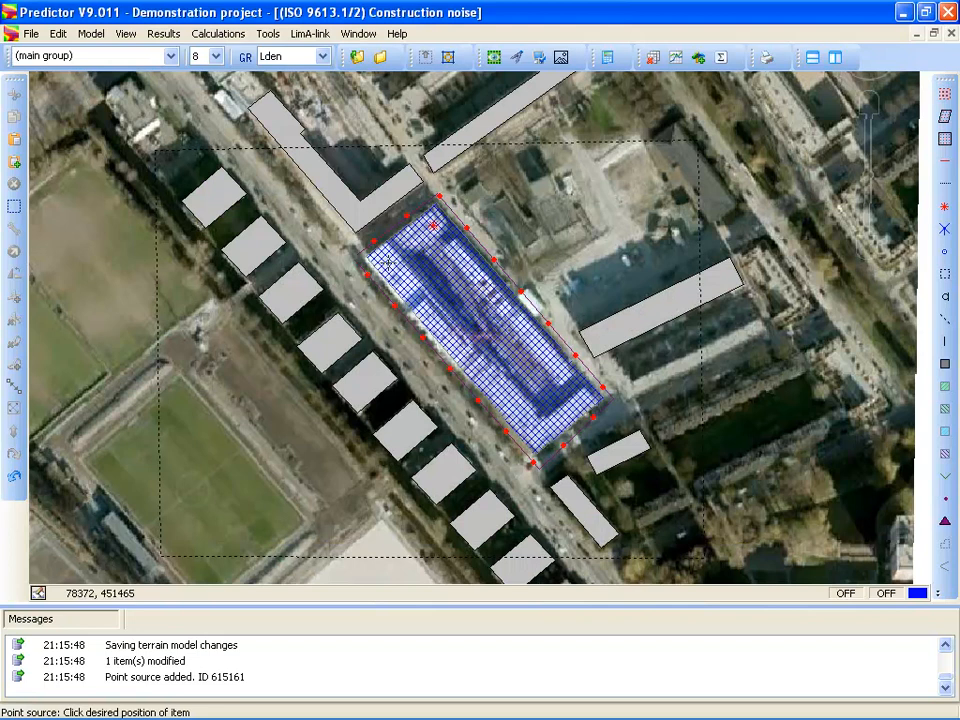
Place four more identical chain saw point sources along the southwestern side and in the southern and eastern corners of the site.
{"action": "left_click", "coordinate": [388, 262]}
{"action": "left_click", "coordinate": [454, 346]}
{"action": "left_click", "coordinate": [537, 433]}
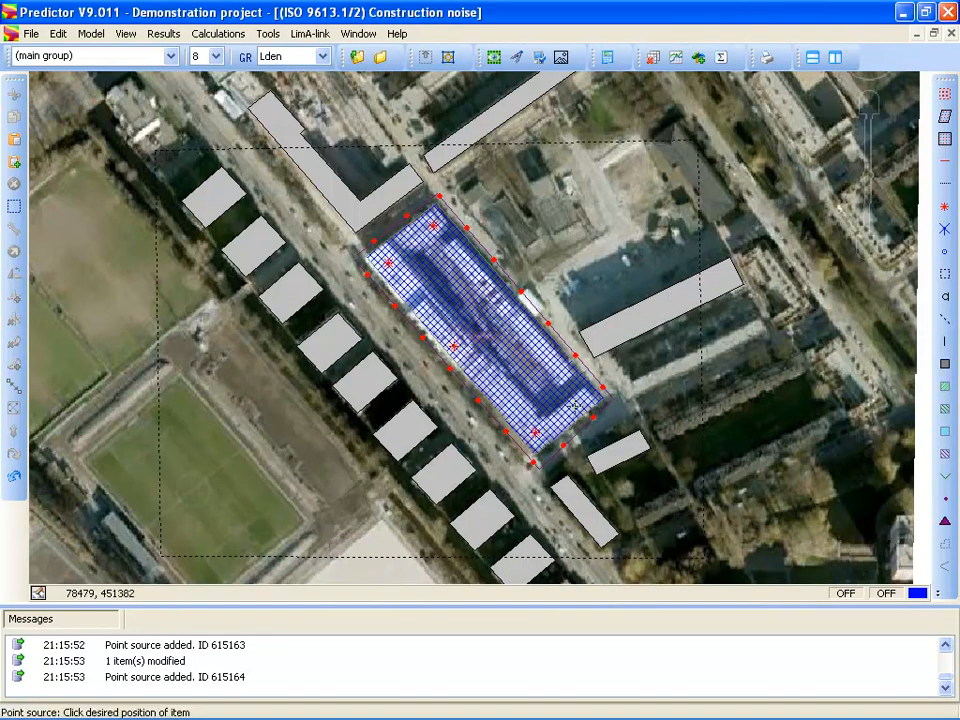
{"action": "left_click", "coordinate": [584, 400]}
{"action": "right_click", "coordinate": [584, 410]}
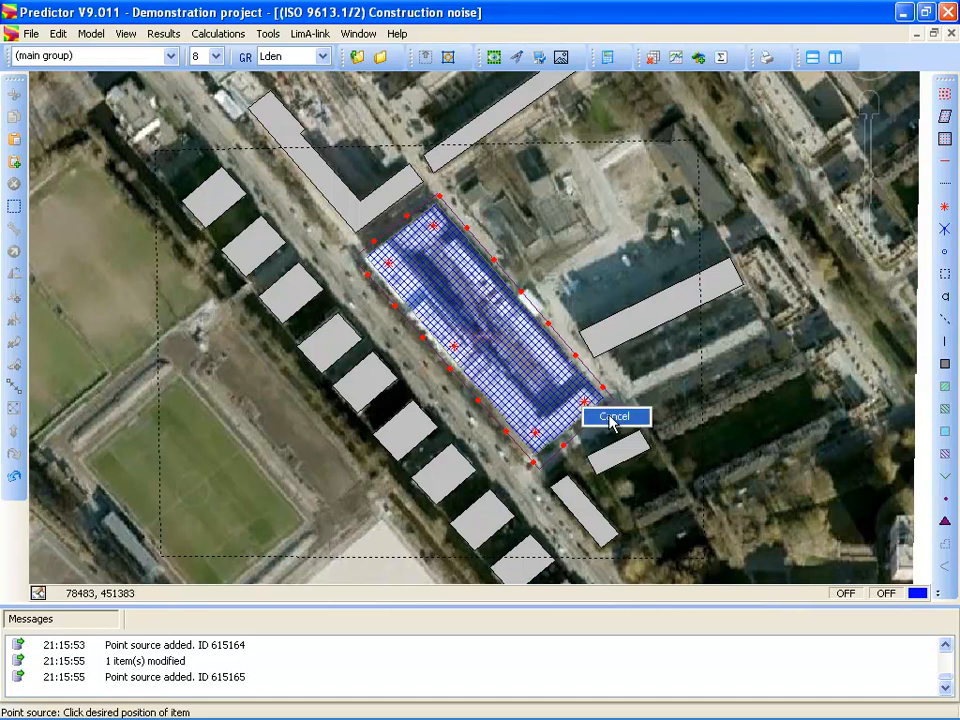
{"action": "left_click", "coordinate": [608, 418]}
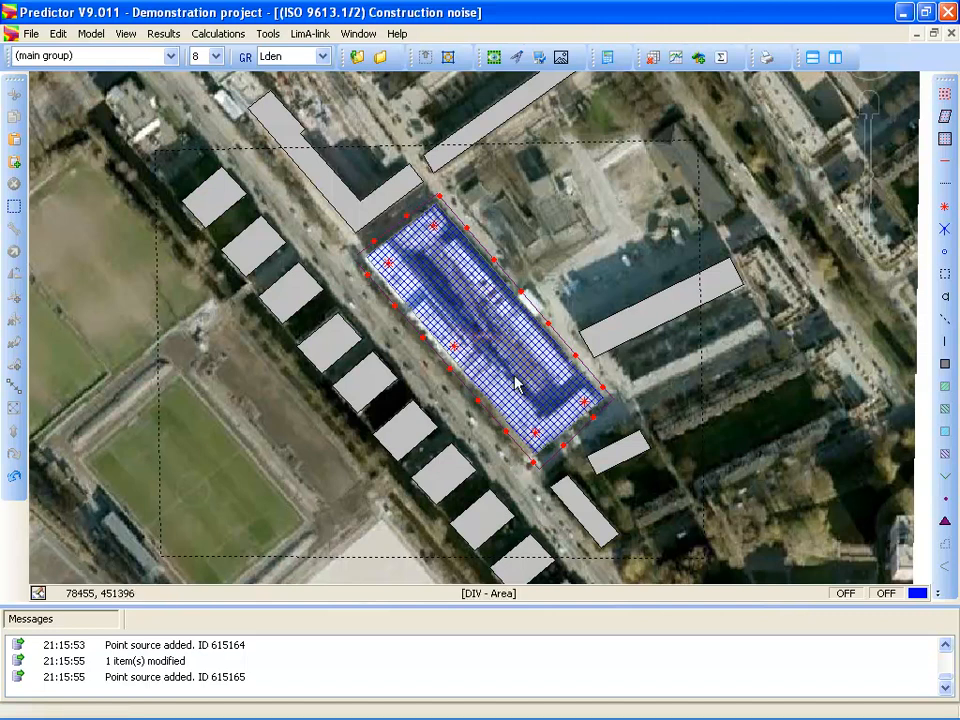
Run a local calculation of the Construction noise model for all receivers.
{"action": "left_click", "coordinate": [218, 34]}
{"action": "left_click", "coordinate": [248, 105]}
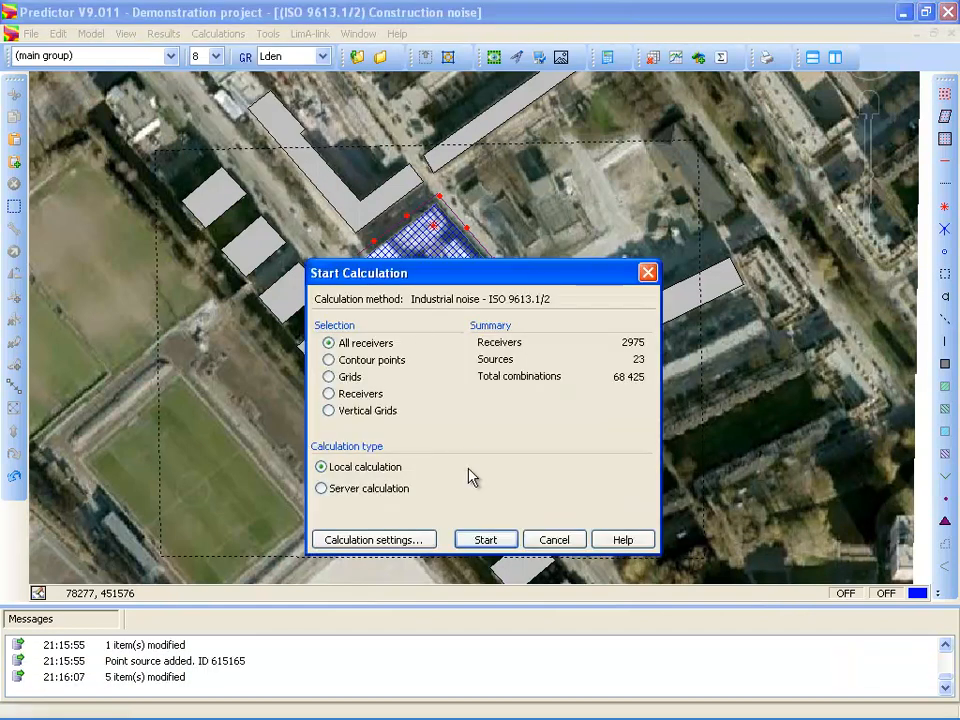
{"action": "left_click", "coordinate": [488, 540]}
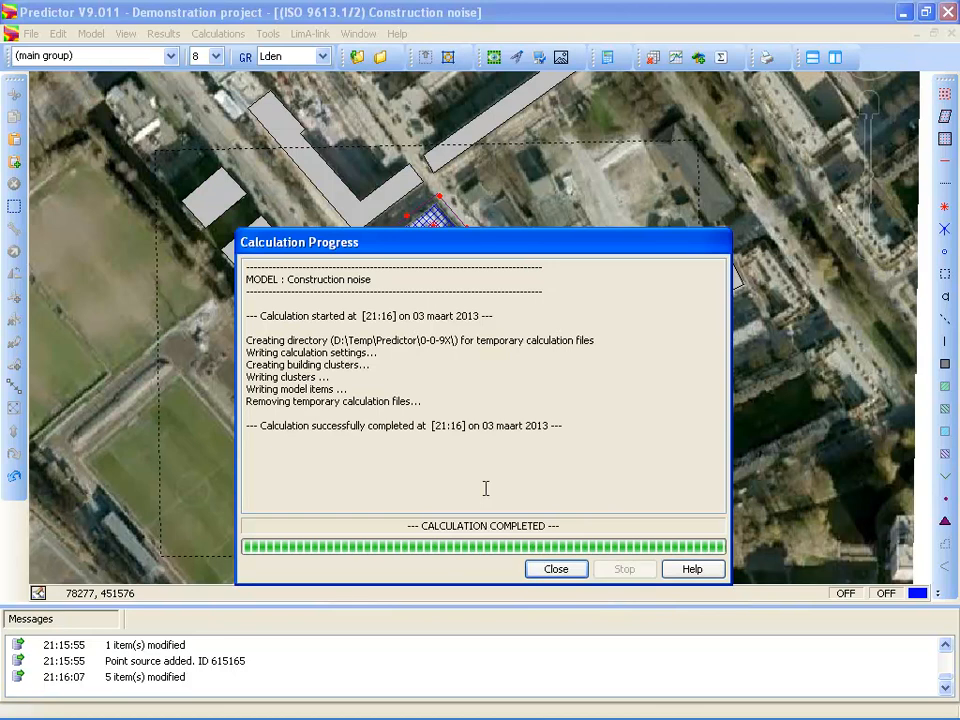
{"action": "left_click", "coordinate": [554, 571]}
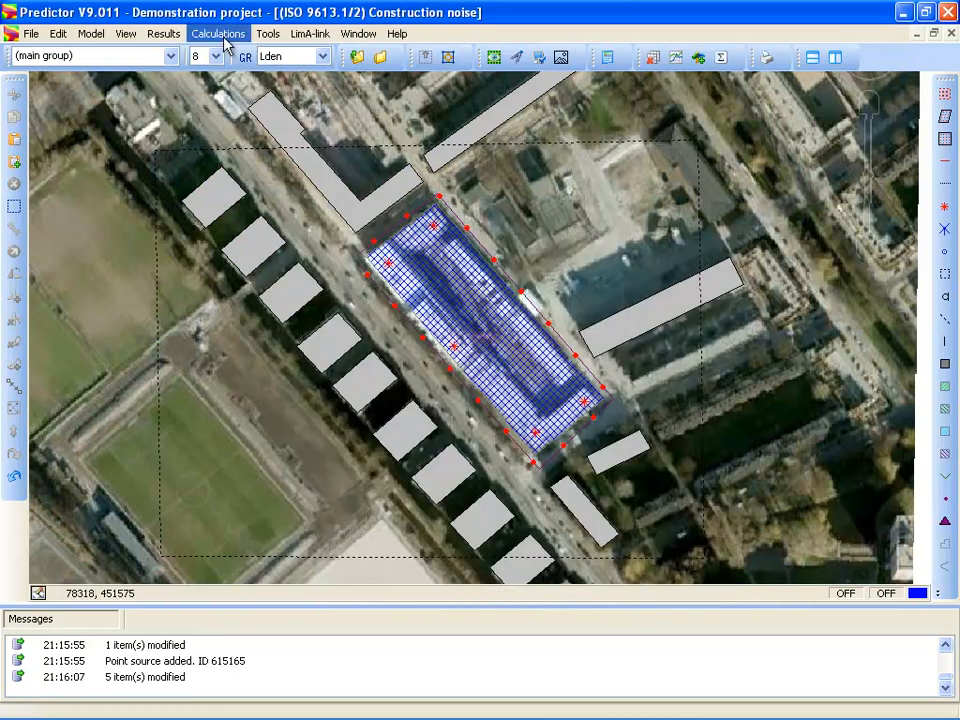
Display the calculated noise contours as filled foreground contours with black isolines, using the existing colour classes.
{"action": "left_click", "coordinate": [166, 35]}
{"action": "left_click", "coordinate": [198, 133]}
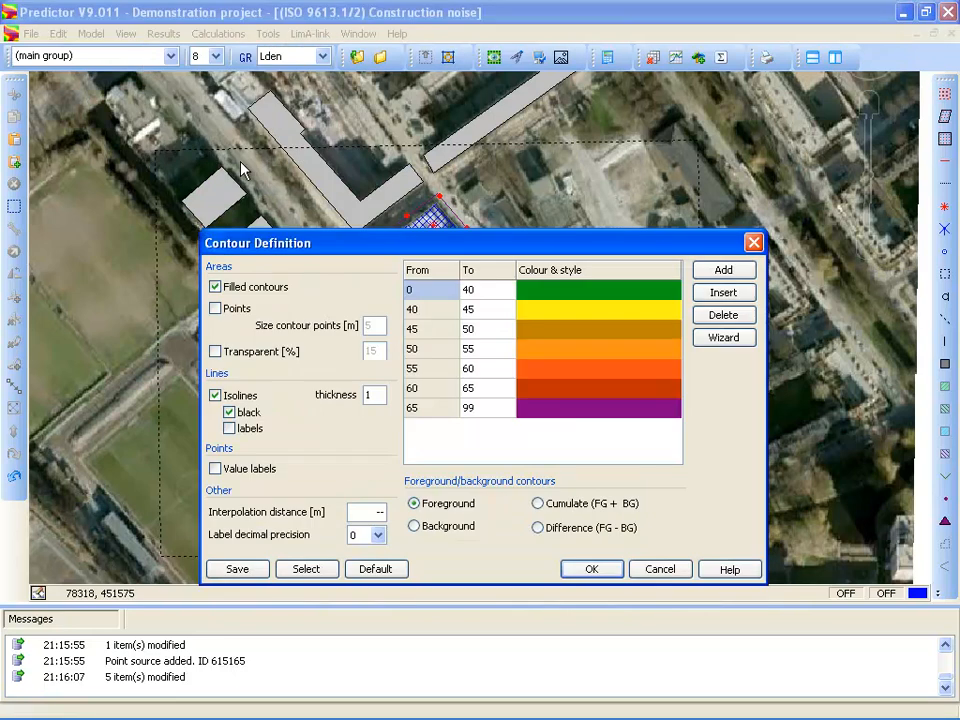
{"action": "left_click", "coordinate": [596, 570]}
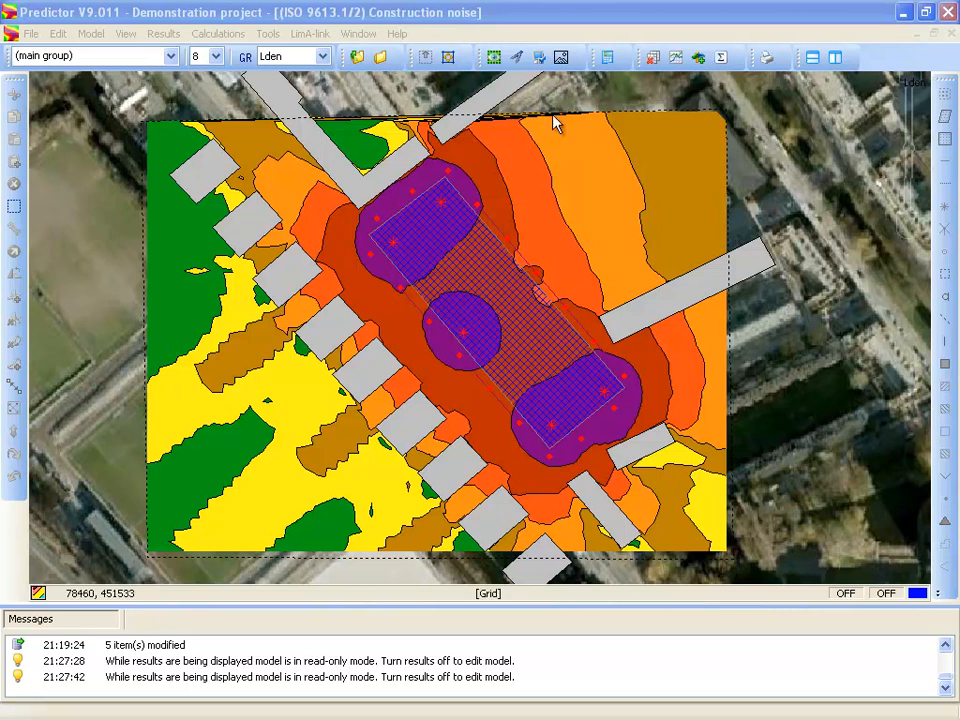
Tile the Construction noise and Background noise - road traffic windows vertically and compare their contours around the construction site.
{"action": "left_click", "coordinate": [358, 33]}
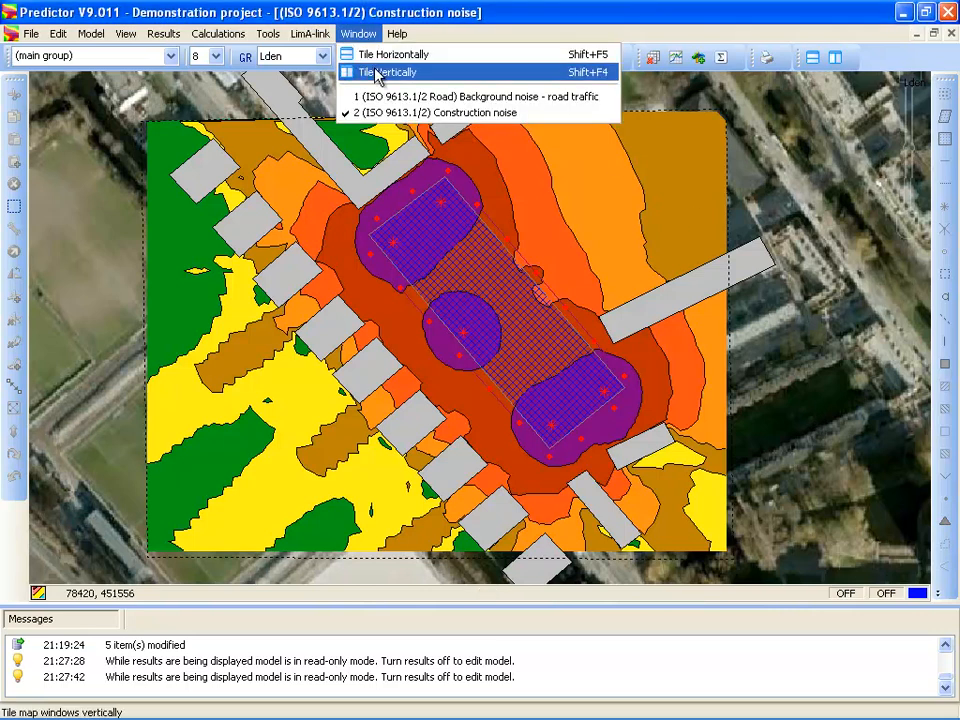
{"action": "left_click", "coordinate": [377, 72]}
{"action": "scroll", "coordinate": [686, 358], "scroll_direction": "up", "scroll_amount": 5}
{"action": "scroll", "coordinate": [776, 368], "scroll_direction": "down", "scroll_amount": 2}
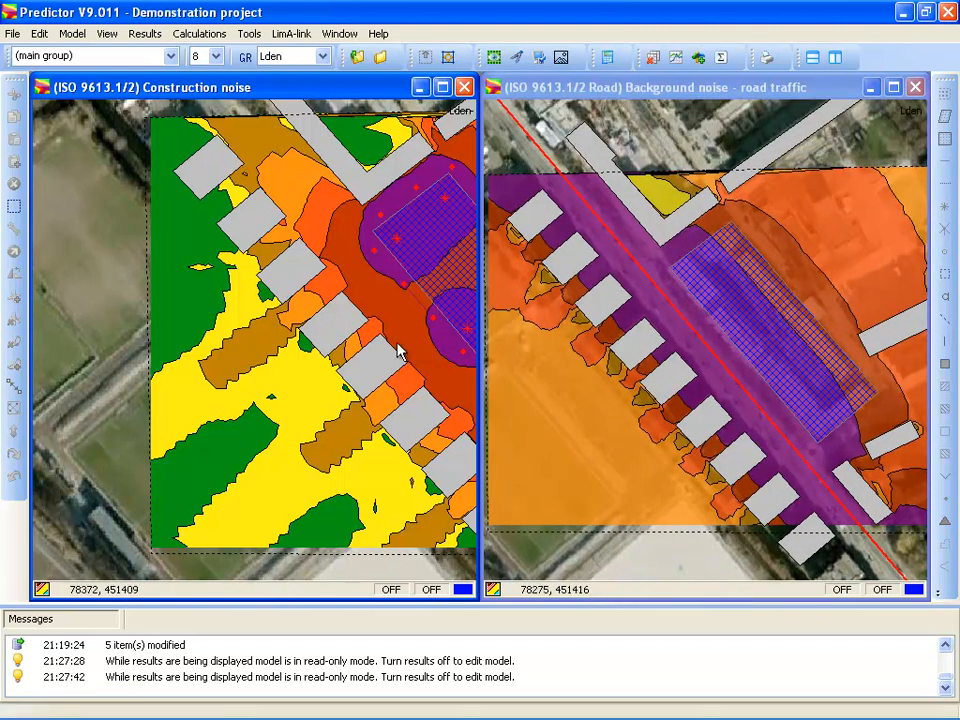
{"action": "scroll", "coordinate": [410, 336], "scroll_direction": "down", "scroll_amount": 1}
{"action": "left_click_drag", "start_coordinate": [410, 328], "coordinate": [297, 325]}
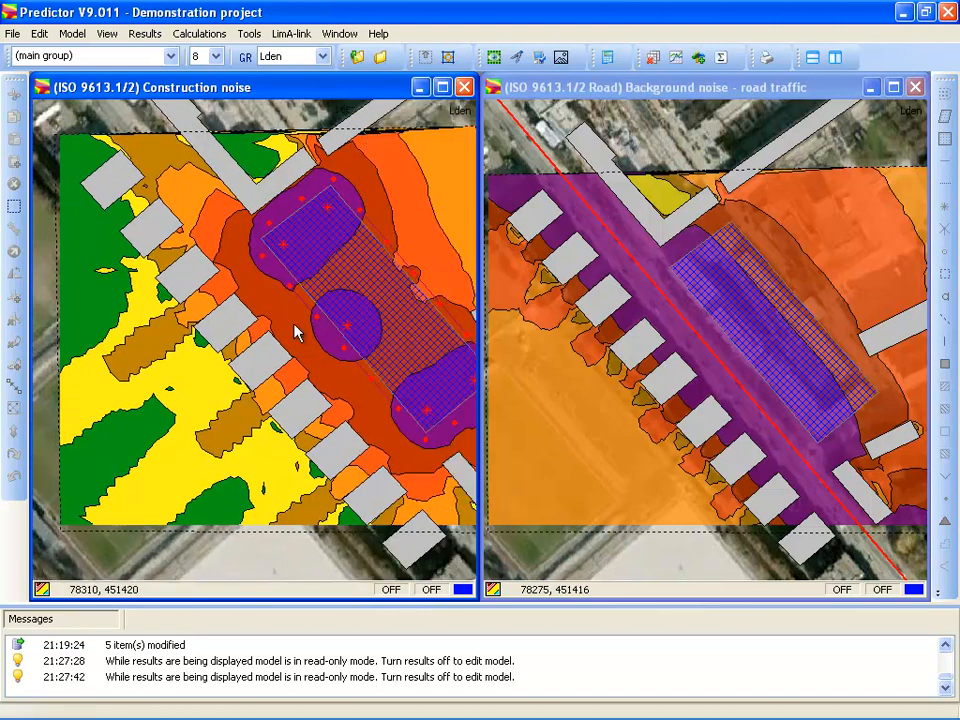
{"action": "left_click_drag", "start_coordinate": [423, 352], "coordinate": [356, 351]}
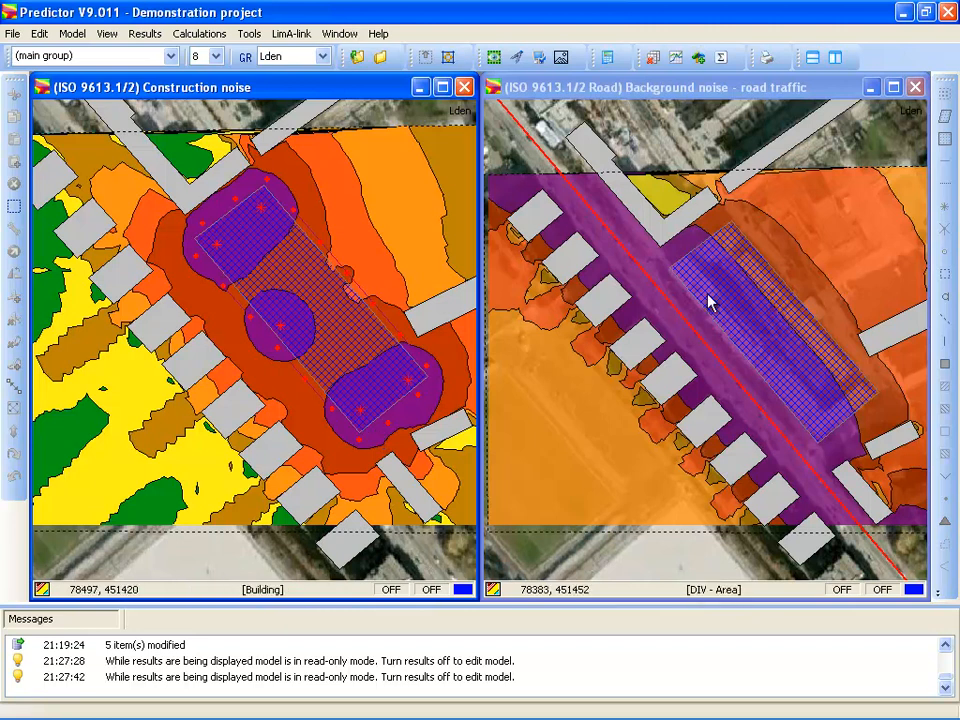
Close the separate road traffic window and open Background noise - road traffic as the background model of the maximised Construction noise model.
{"action": "left_click", "coordinate": [915, 88]}
{"action": "left_click", "coordinate": [445, 90]}
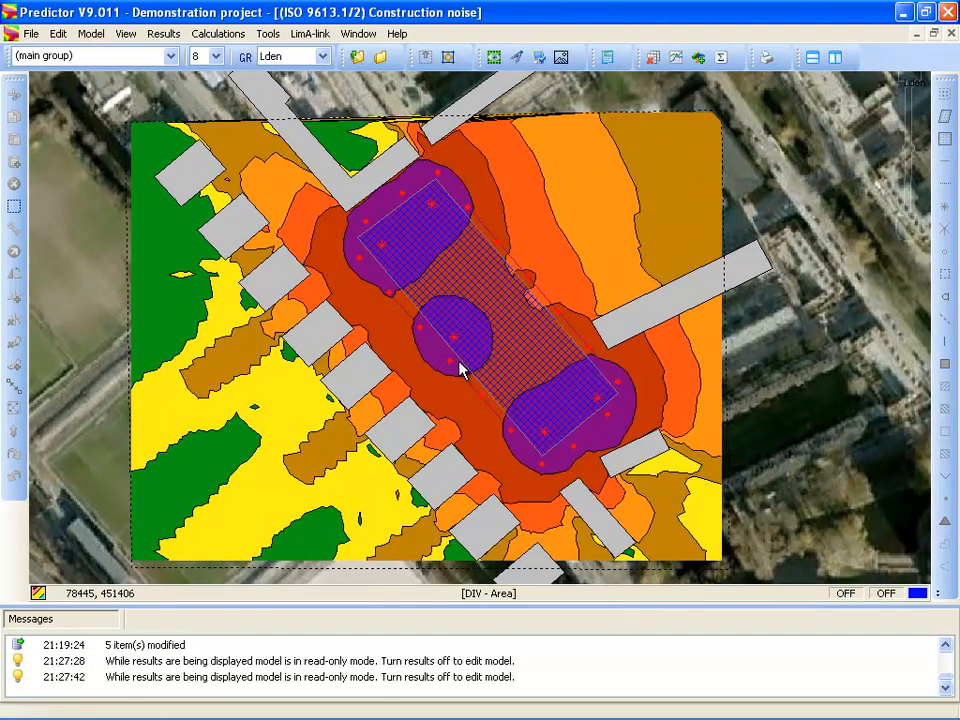
{"action": "left_click", "coordinate": [90, 35]}
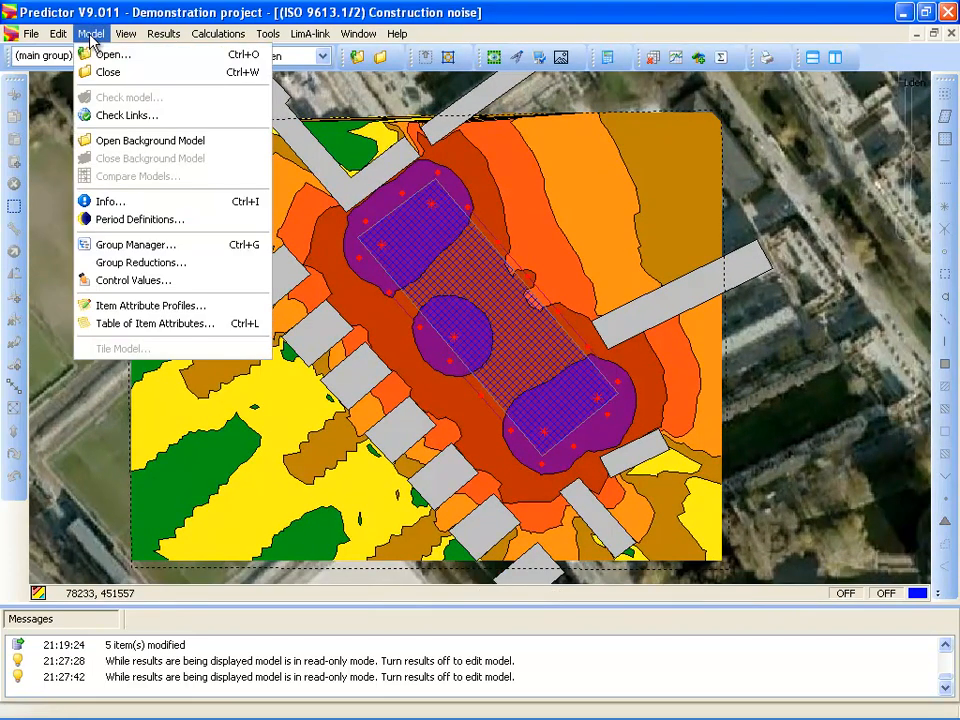
{"action": "left_click", "coordinate": [146, 140]}
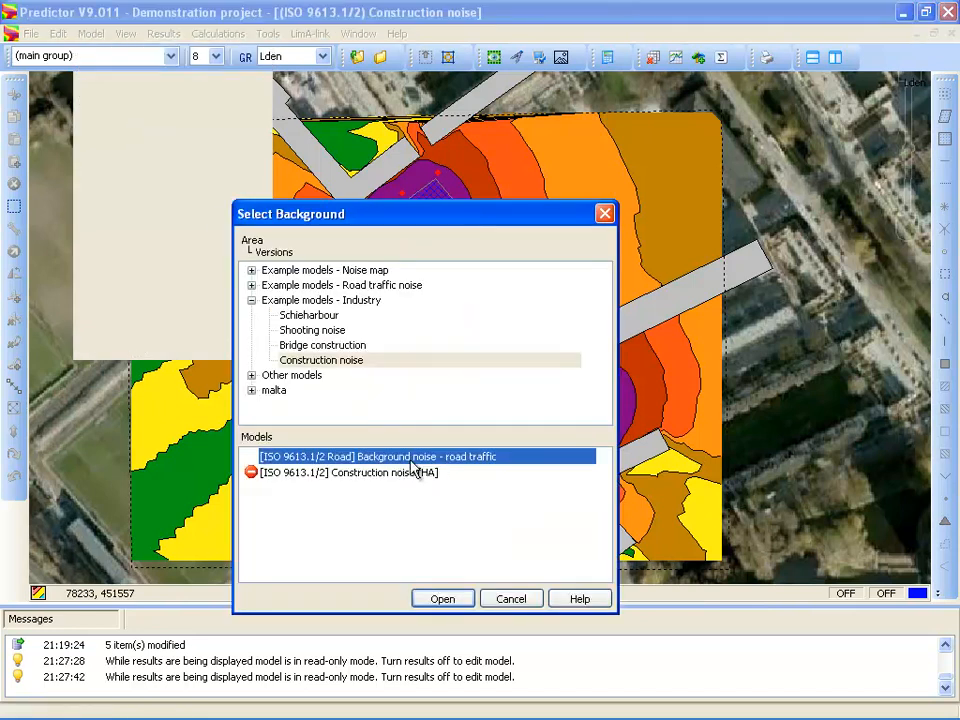
{"action": "left_click", "coordinate": [452, 599]}
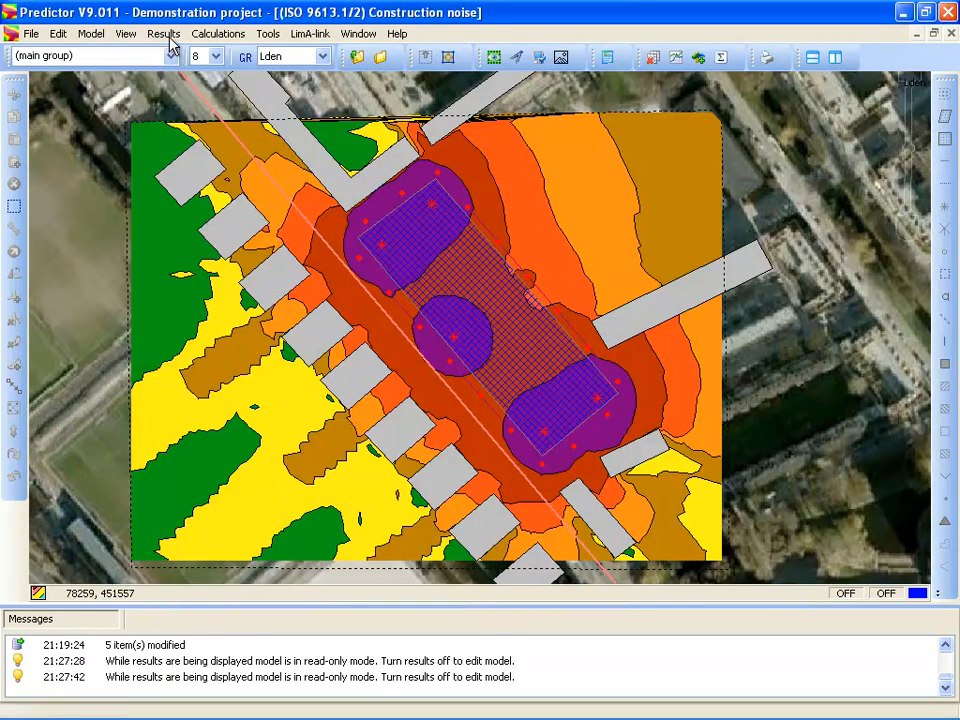
Display the combined contours of the foreground and background models using the Cumulate (FG + BG) option.
{"action": "left_click", "coordinate": [166, 34]}
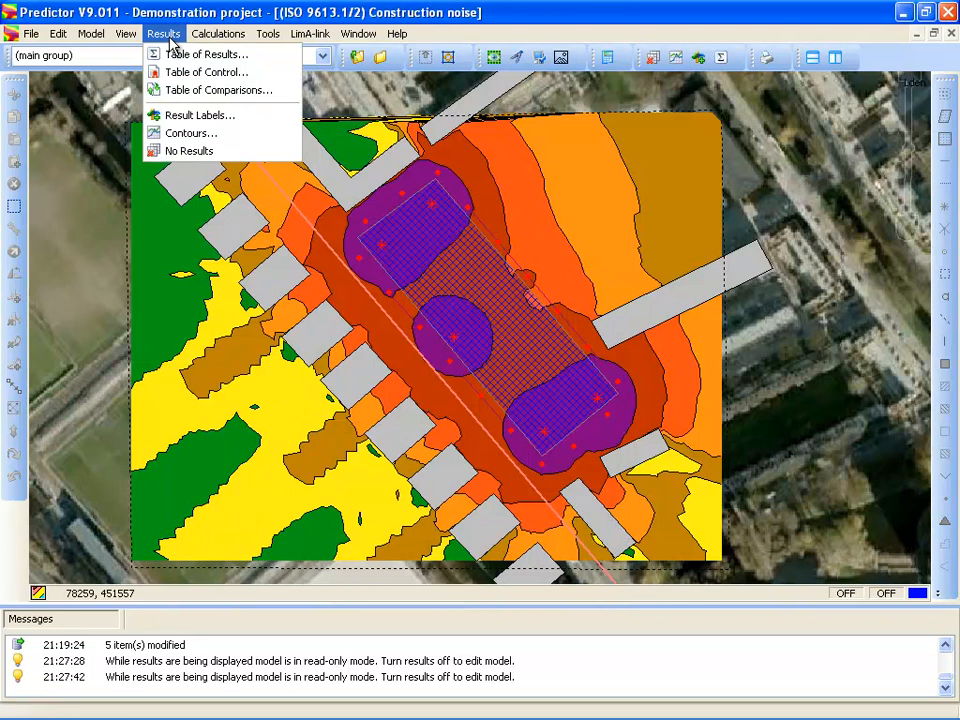
{"action": "left_click", "coordinate": [190, 133]}
{"action": "left_click", "coordinate": [548, 505]}
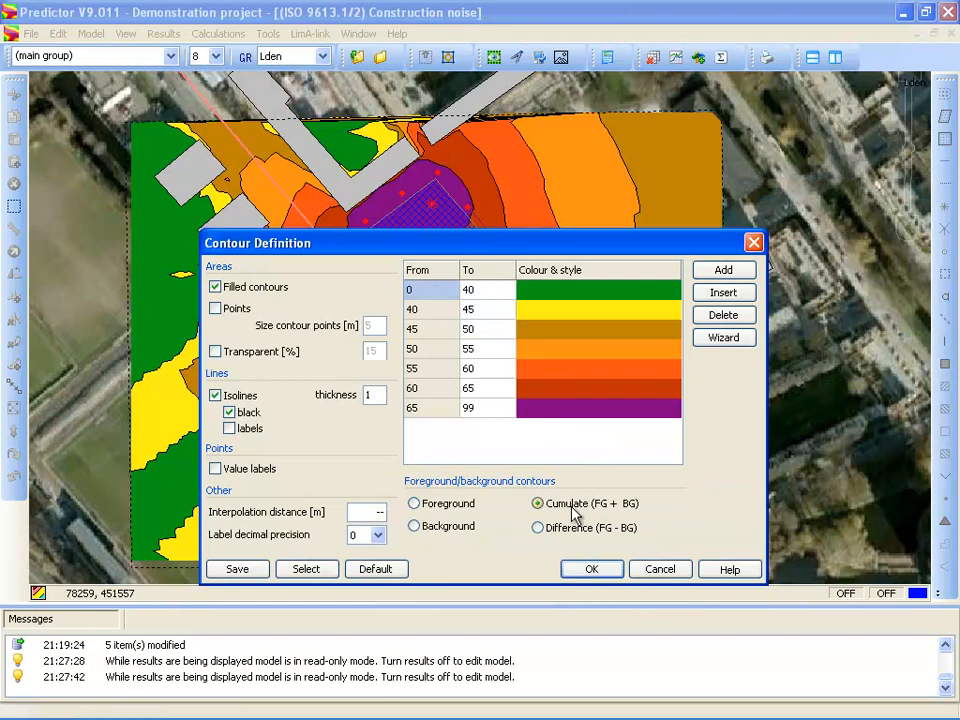
{"action": "left_click", "coordinate": [590, 569]}
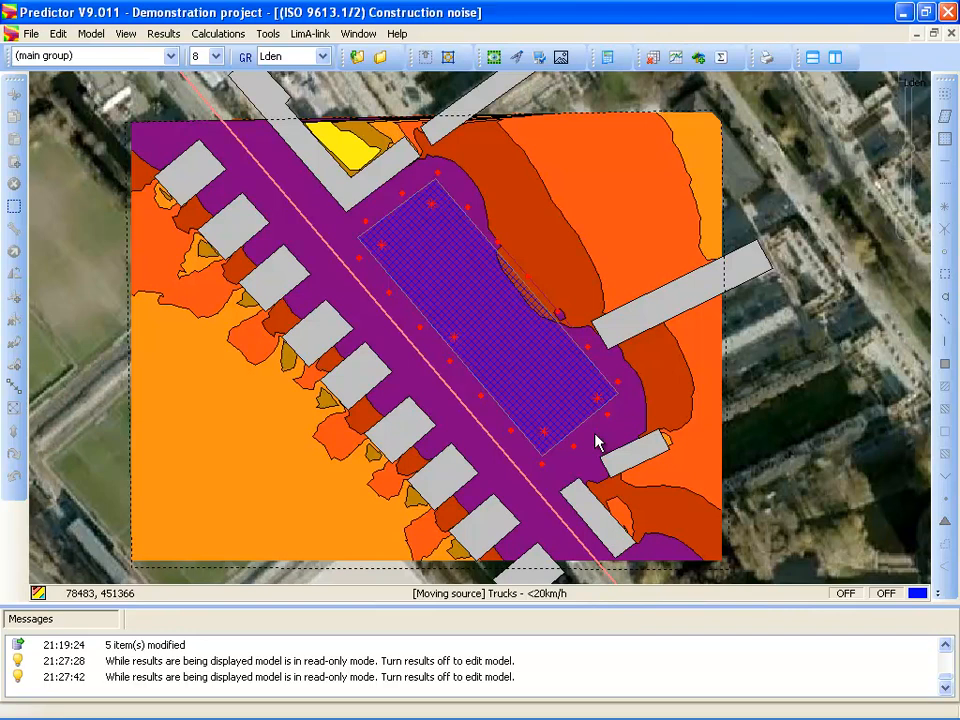
Switch the contours to the Difference (FG - BG) between the construction noise and the road traffic noise.
{"action": "left_click", "coordinate": [163, 34]}
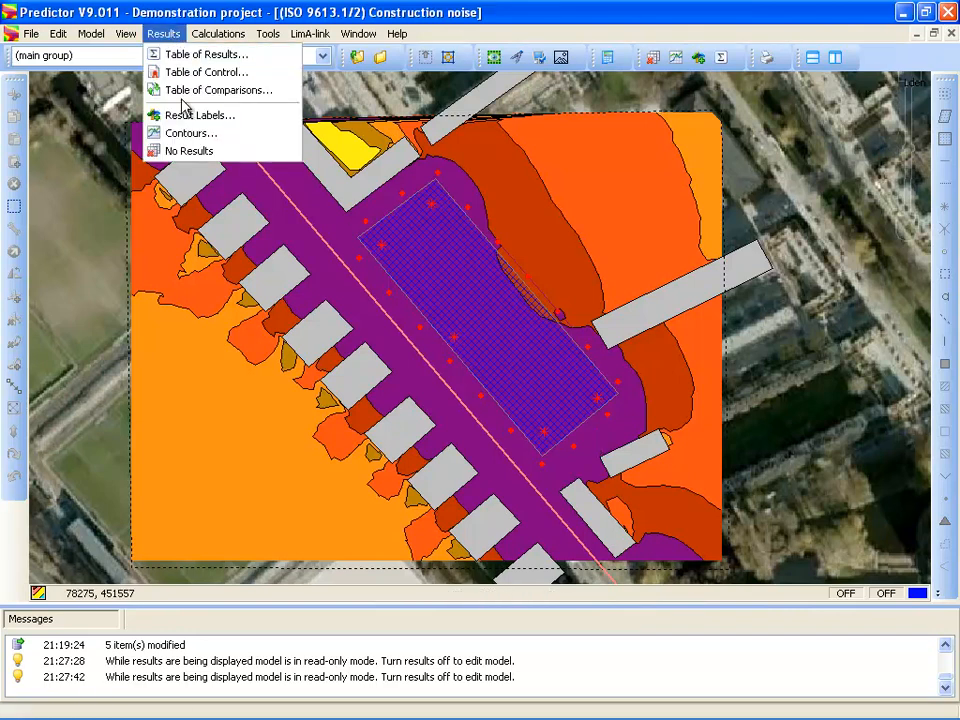
{"action": "left_click", "coordinate": [180, 133]}
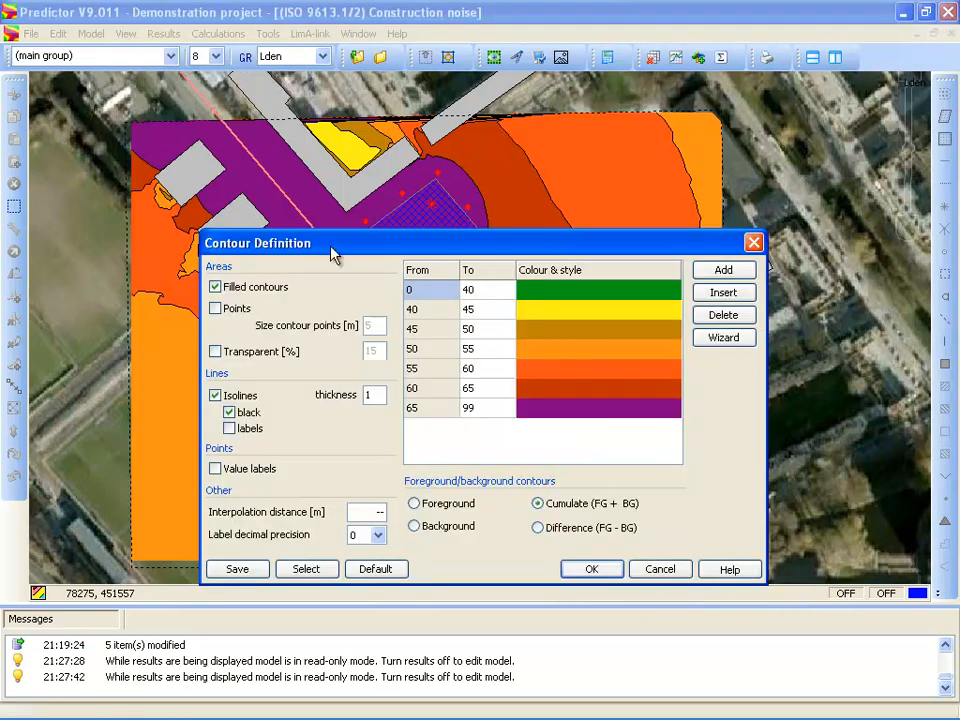
{"action": "left_click", "coordinate": [539, 528]}
{"action": "left_click", "coordinate": [593, 569]}
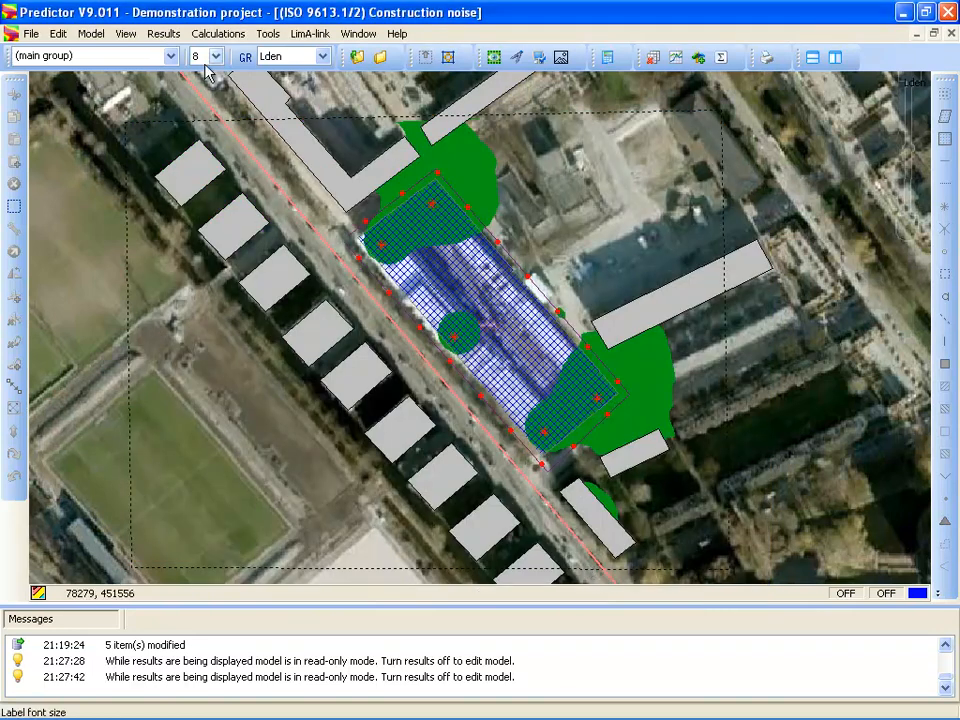
Apply the saved contour setting "difference", with green for -99 to 0 and red for 0 to 99, to the difference contours.
{"action": "left_click", "coordinate": [163, 34]}
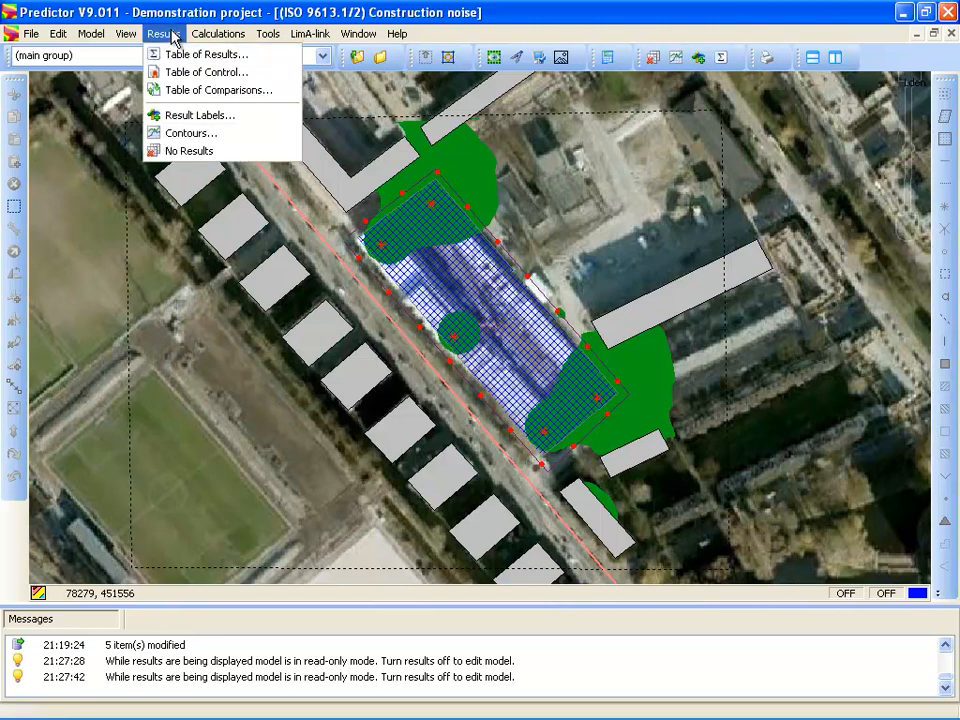
{"action": "left_click", "coordinate": [193, 135]}
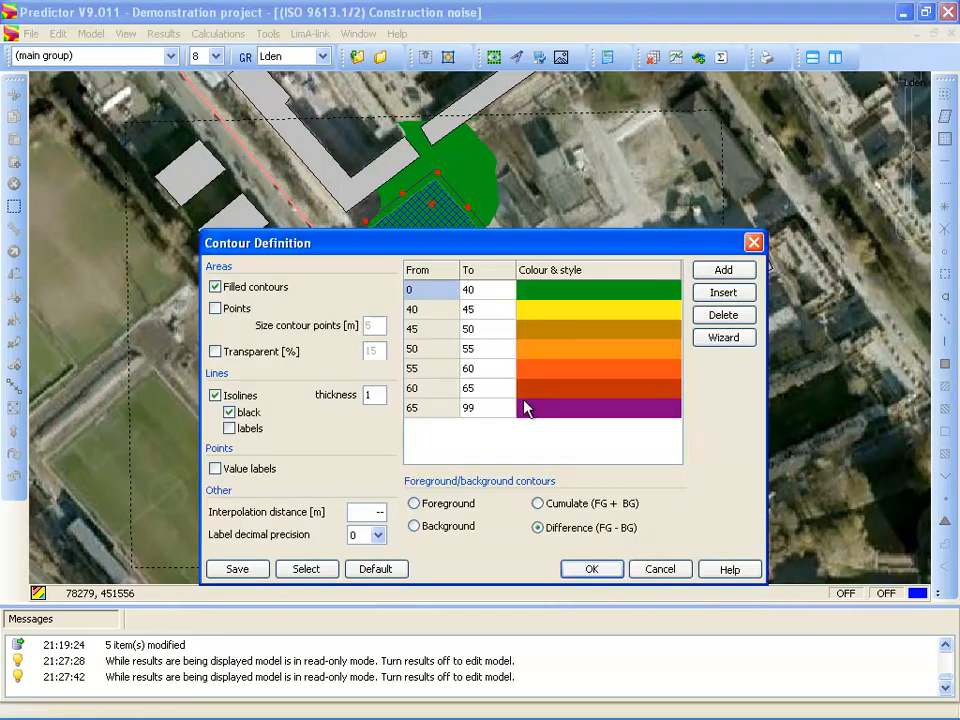
{"action": "left_click", "coordinate": [336, 572]}
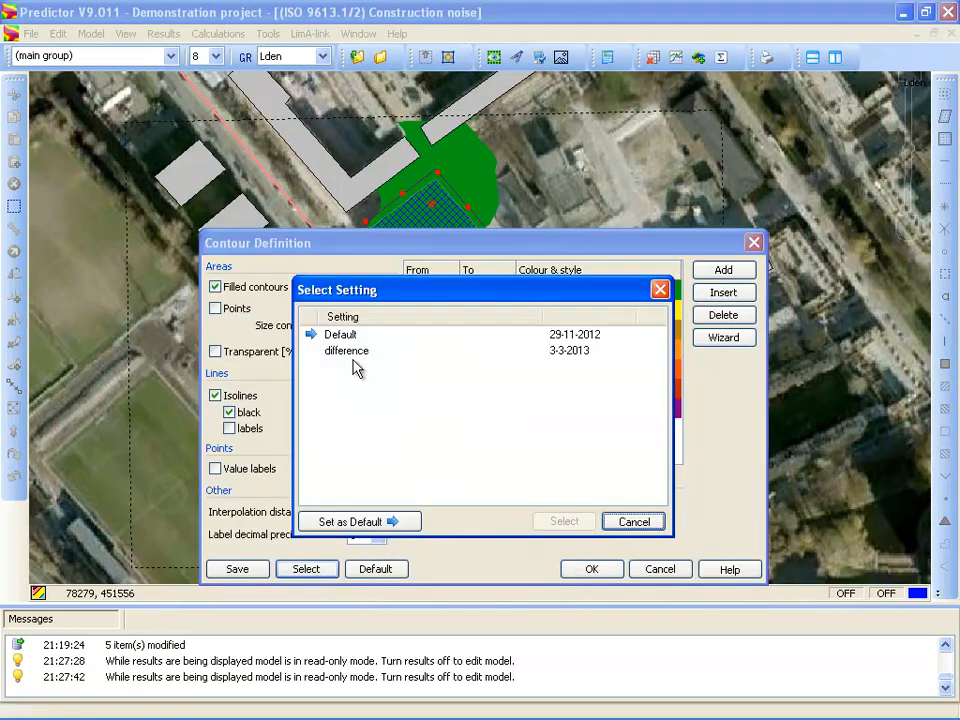
{"action": "left_click", "coordinate": [352, 351]}
{"action": "left_click", "coordinate": [564, 522]}
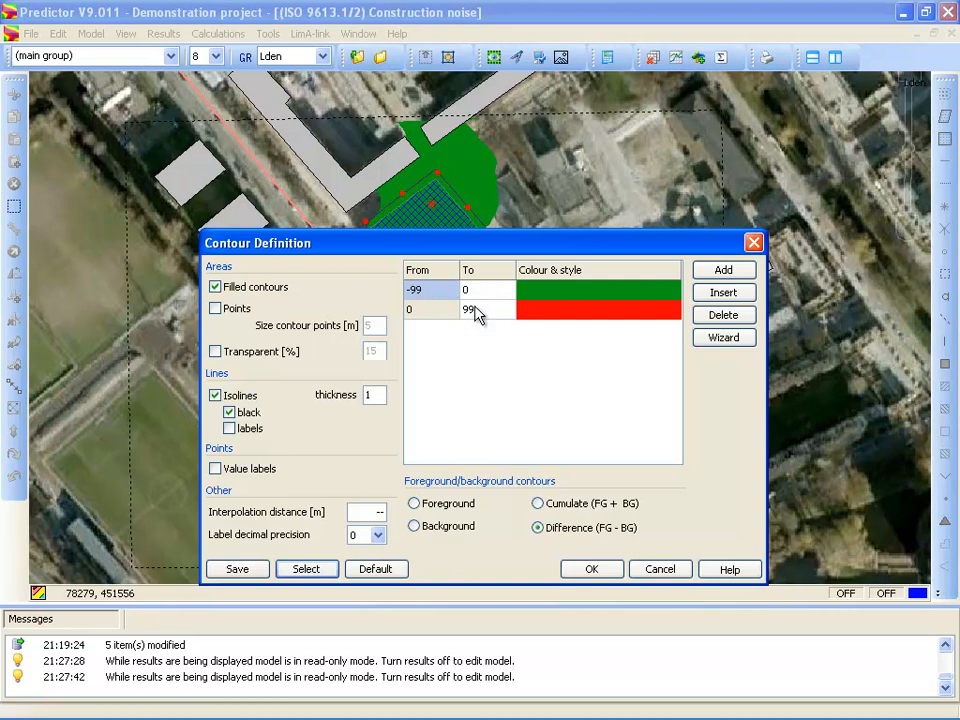
{"action": "left_click", "coordinate": [598, 568]}
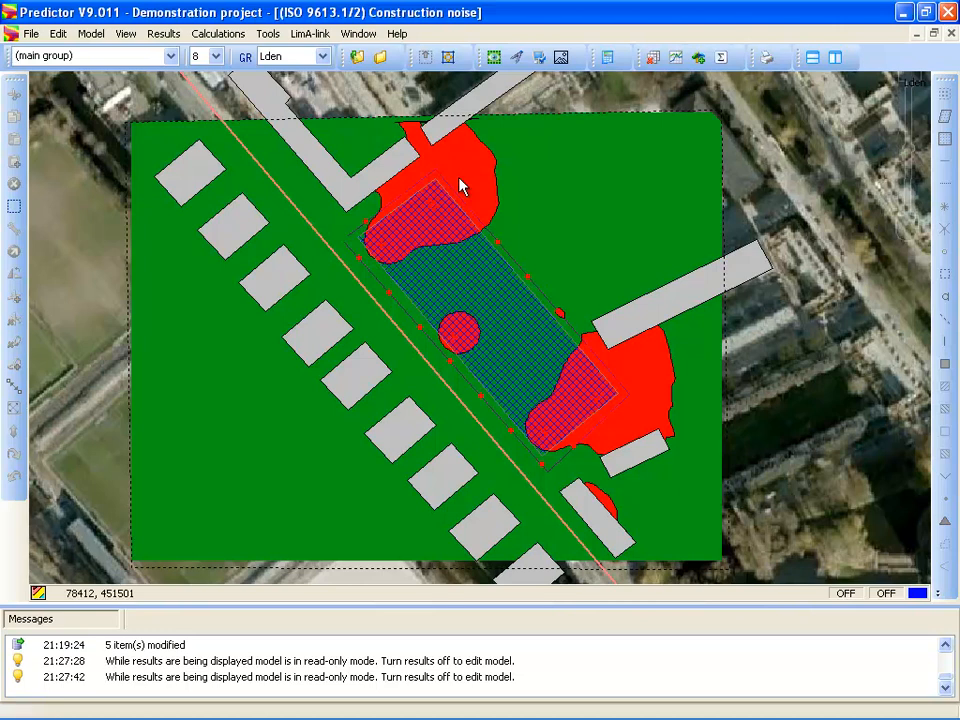
Make the filled difference contours 25% transparent over the aerial photo.
{"action": "left_click", "coordinate": [164, 36]}
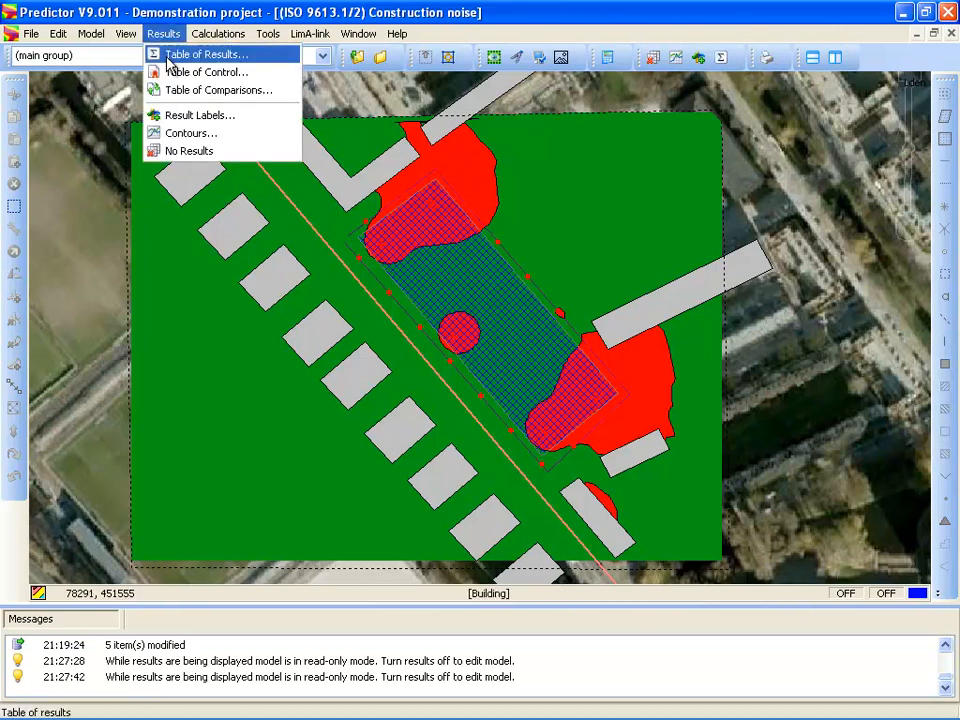
{"action": "left_click", "coordinate": [195, 134]}
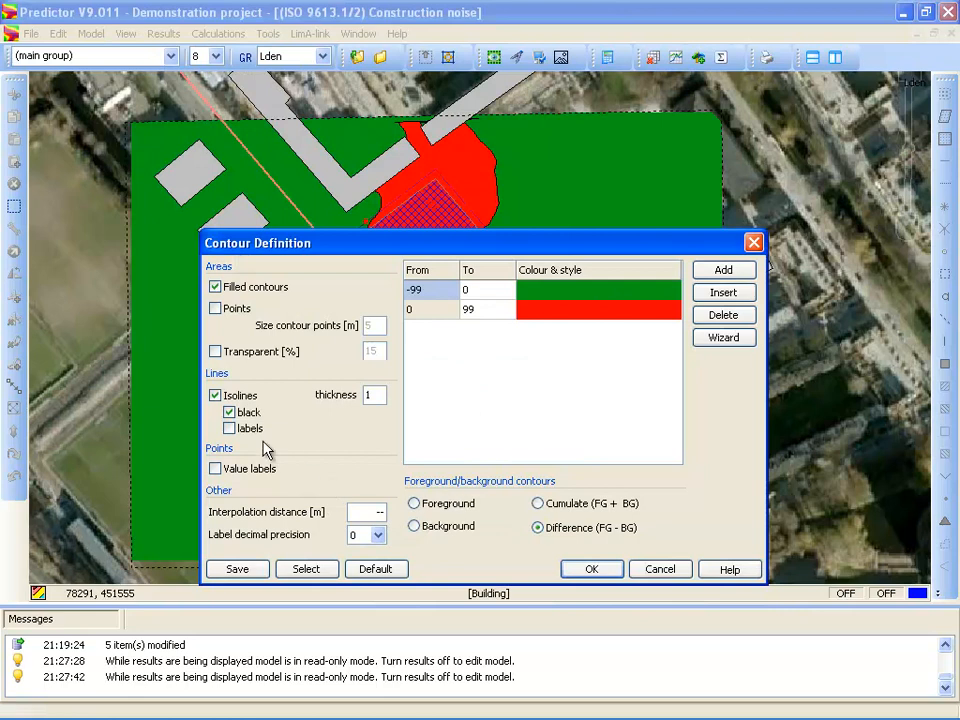
{"action": "left_click", "coordinate": [215, 351]}
{"action": "double_click", "coordinate": [372, 351]}
{"action": "type", "text": "25"}
{"action": "left_click", "coordinate": [583, 567]}
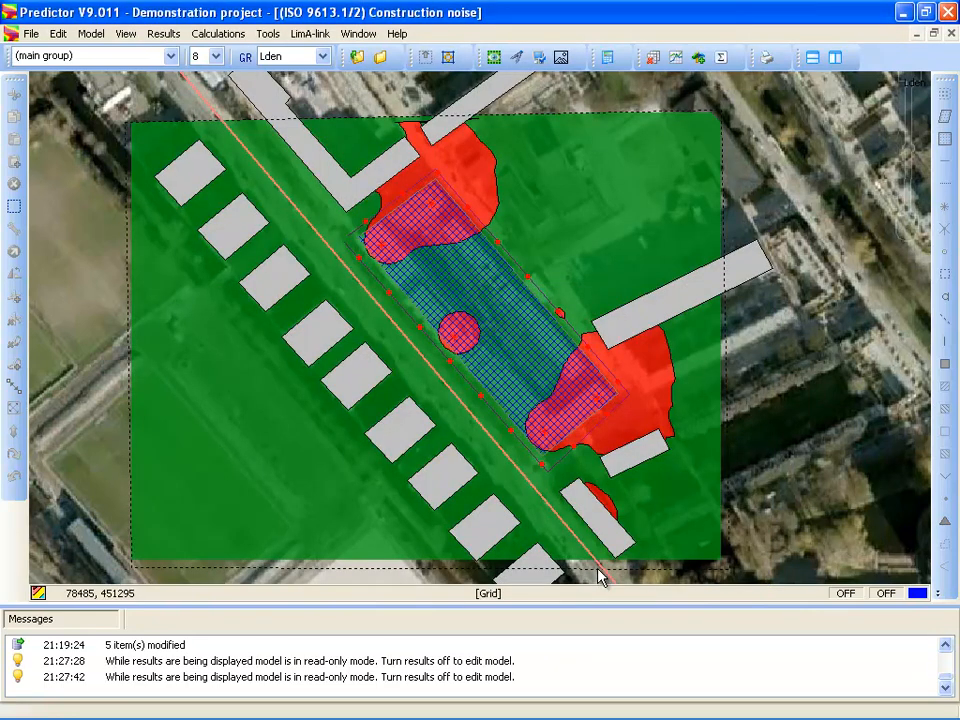
Show the model with its difference contours in the 3D view and make the contours transparent there.
{"action": "left_click", "coordinate": [125, 33]}
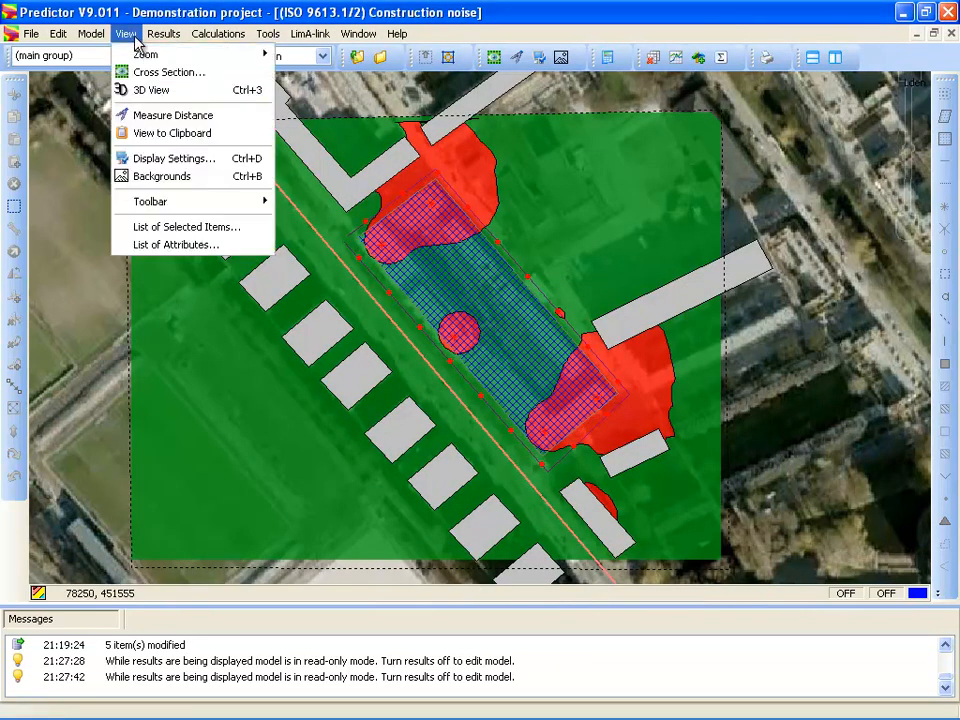
{"action": "left_click", "coordinate": [151, 91]}
{"action": "left_click_drag", "start_coordinate": [467, 388], "coordinate": [517, 392]}
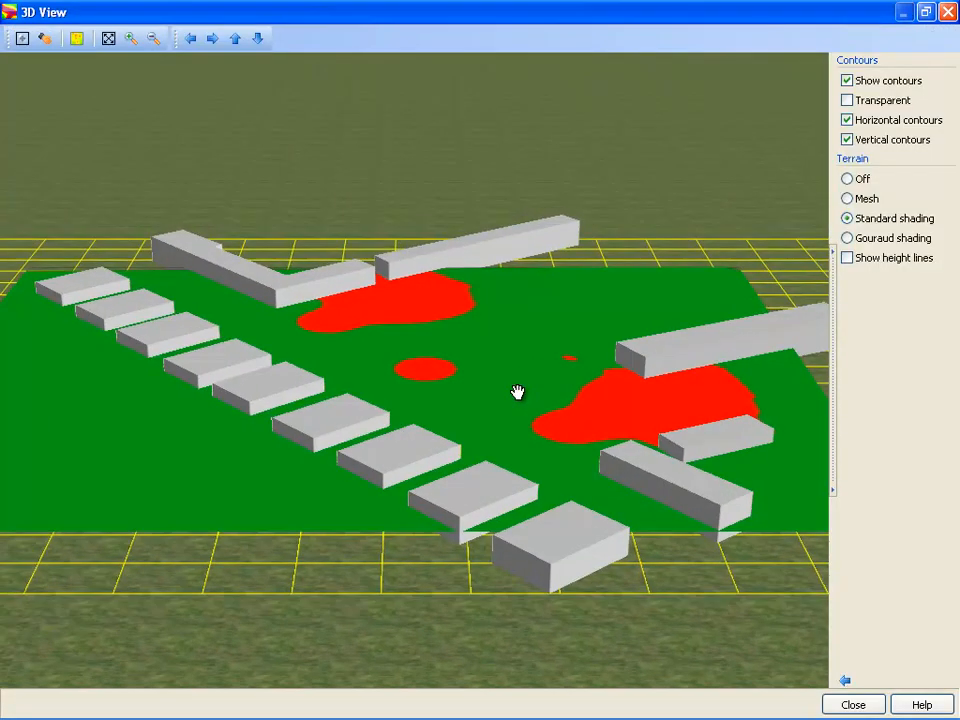
{"action": "left_click", "coordinate": [847, 100]}
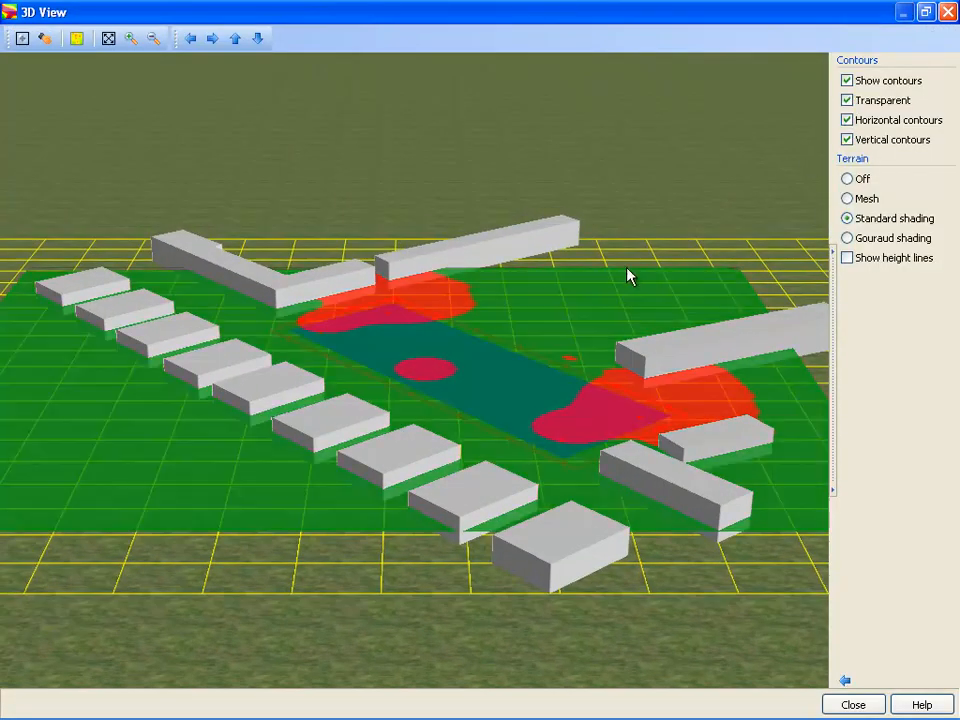
Inspect the properties of three buildings in the row along the road and examine the contours around the construction site from another angle.
{"action": "double_click", "coordinate": [416, 406]}
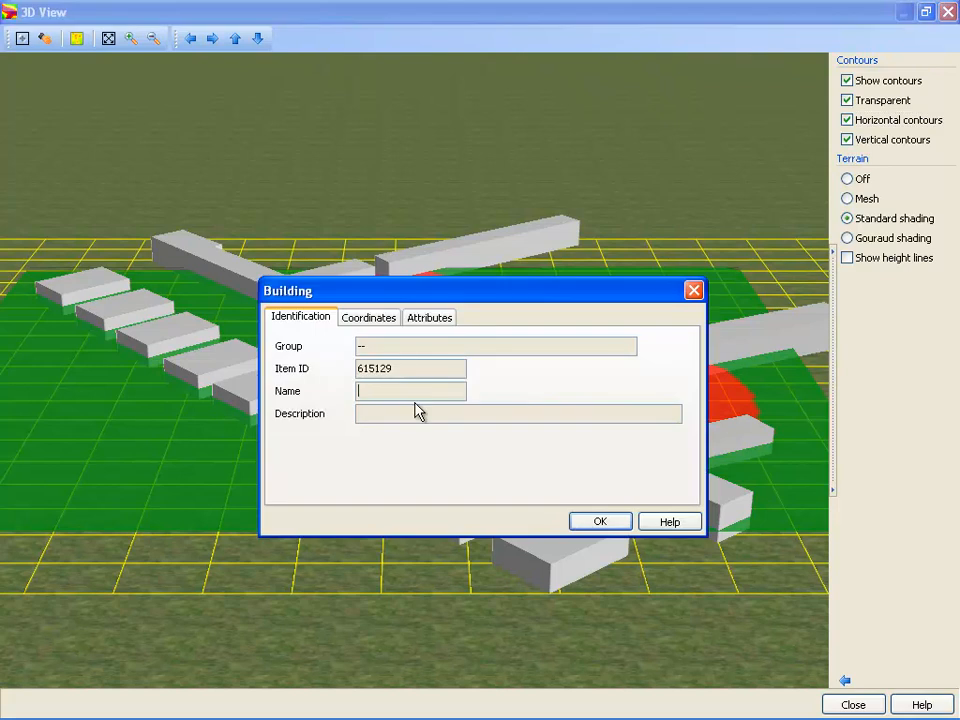
{"action": "left_click", "coordinate": [608, 524]}
{"action": "double_click", "coordinate": [459, 440]}
{"action": "left_click", "coordinate": [600, 524]}
{"action": "double_click", "coordinate": [278, 391]}
{"action": "left_click", "coordinate": [612, 525]}
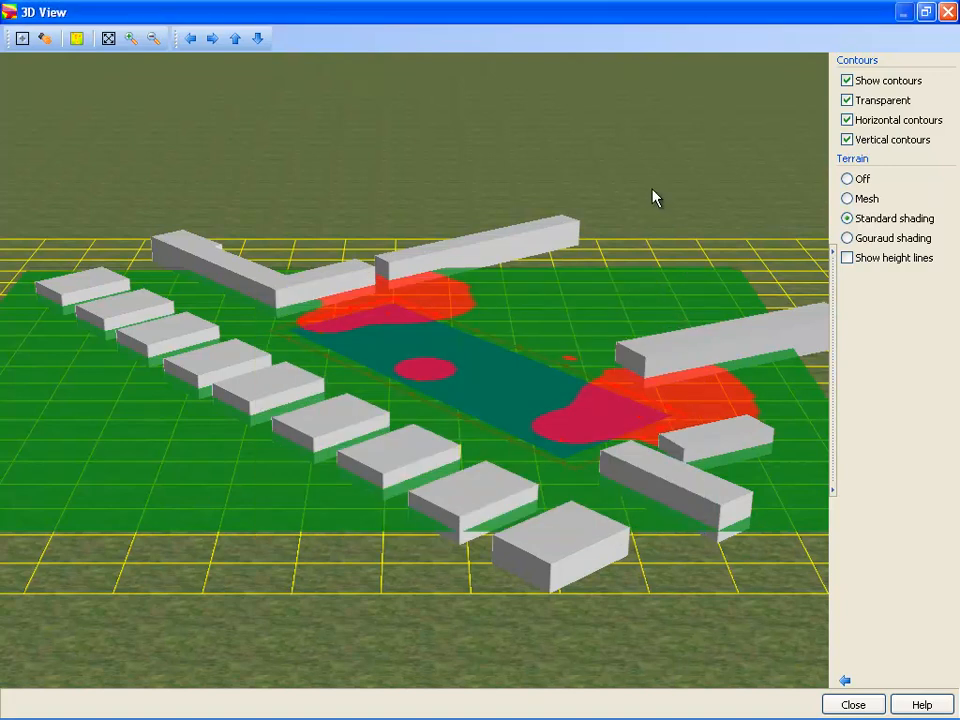
{"action": "left_click_drag", "start_coordinate": [652, 197], "coordinate": [520, 343]}
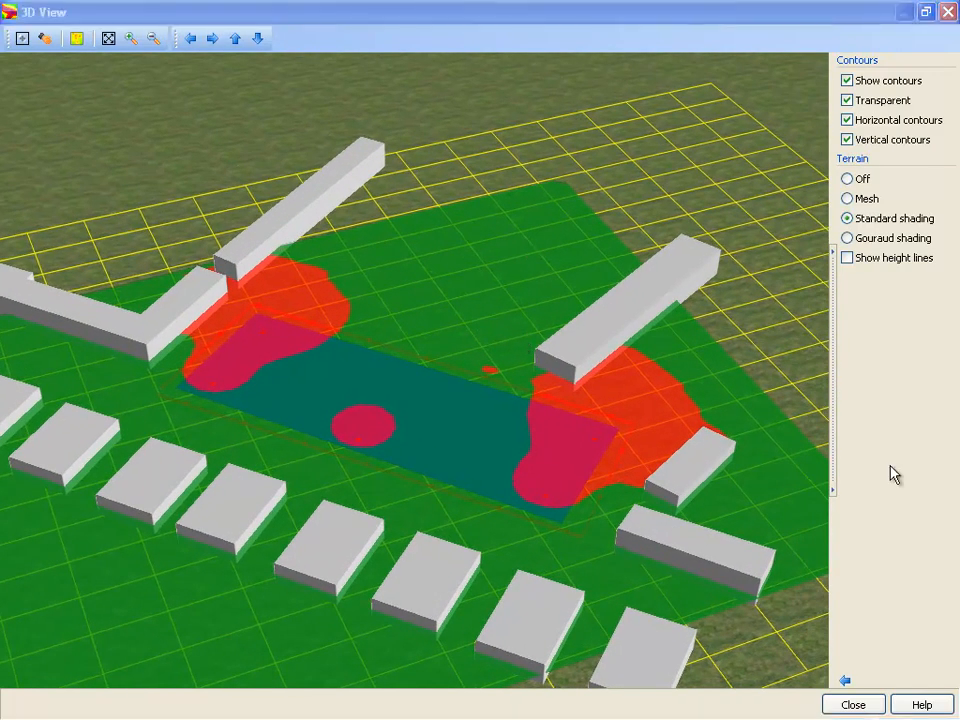